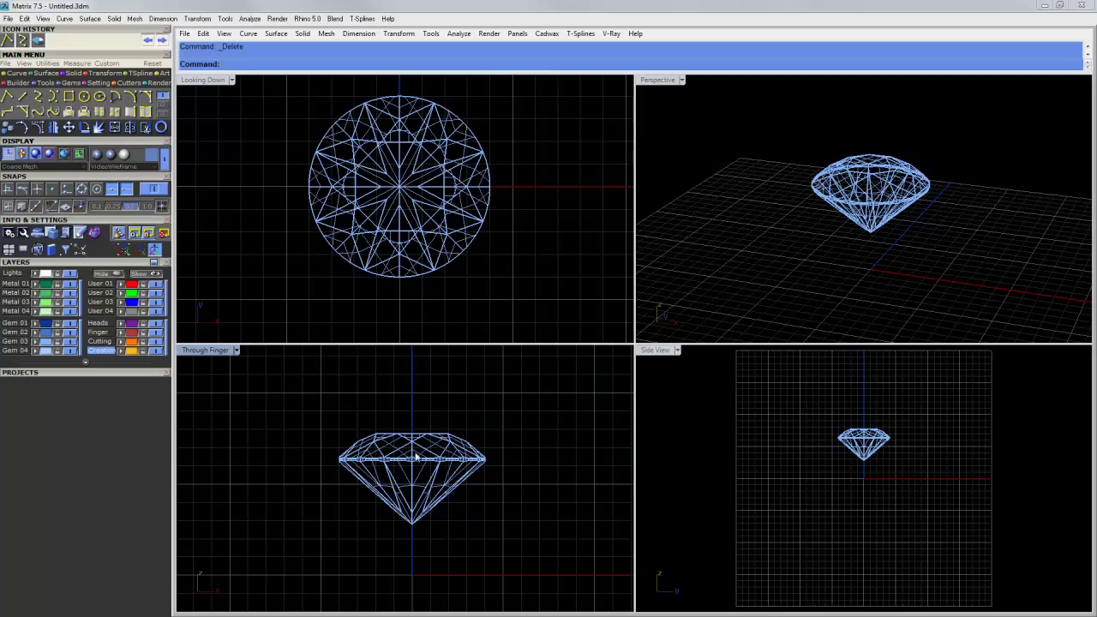
# - Draw a short vertical polyline in the Side View just outside the gem's girdle, rising from girdle height
pyautogui.moveTo(426, 512)
pyautogui.mouseDown(button='right')
pyautogui.moveTo(428, 477)
pyautogui.moveTo(428, 514)
pyautogui.moveTo(432, 506)
pyautogui.mouseUp(button='right')
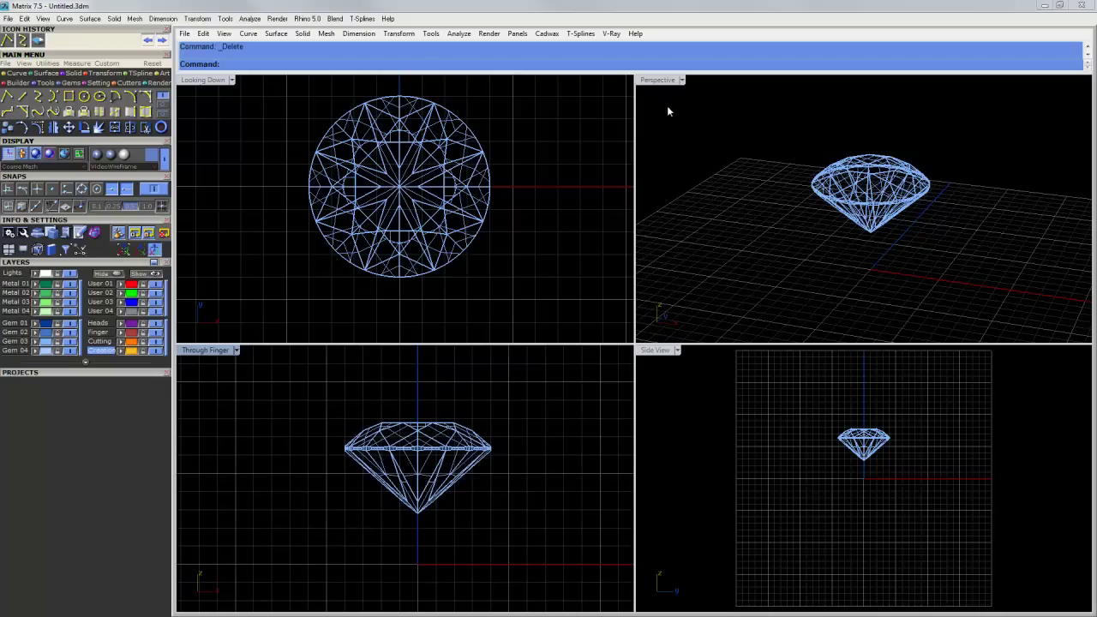
pyautogui.click(8, 97)
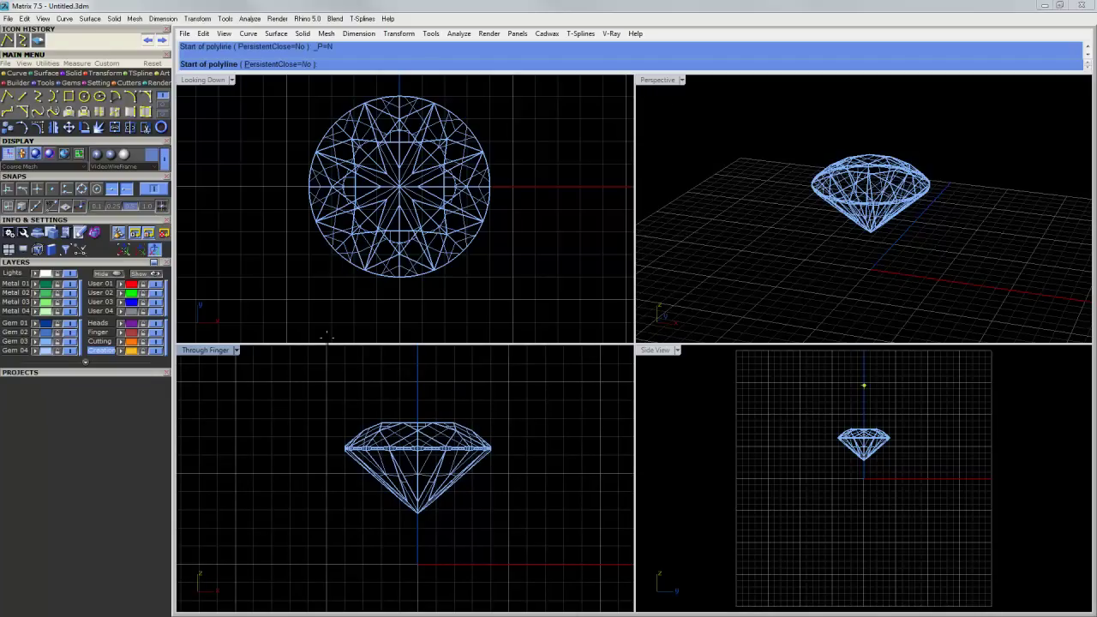
pyautogui.scroll(3, 856, 429)
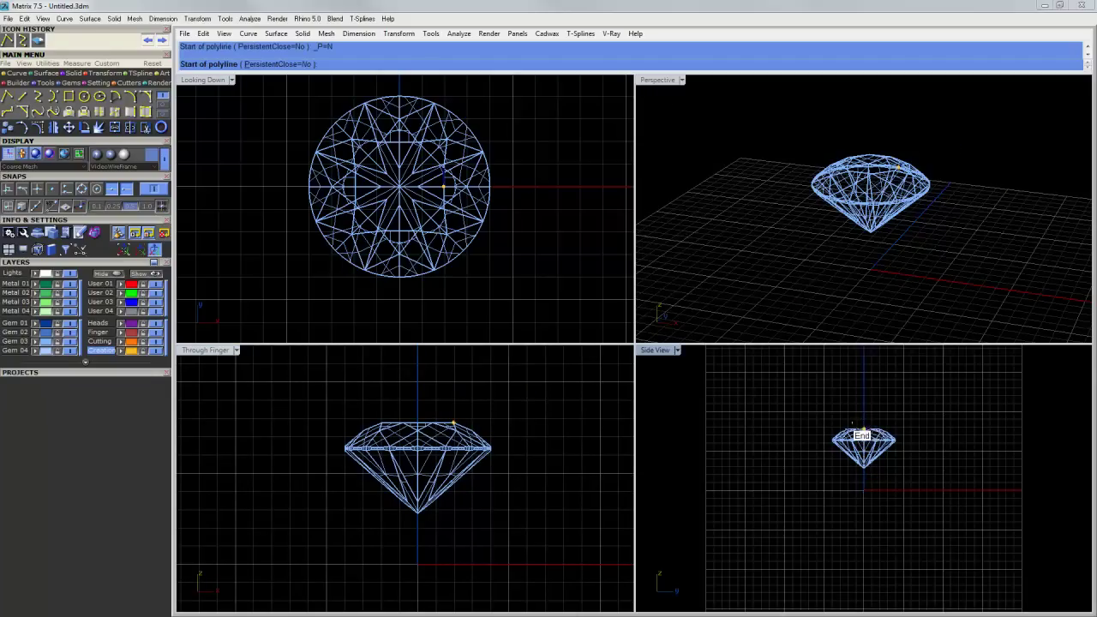
pyautogui.scroll(6, 835, 445)
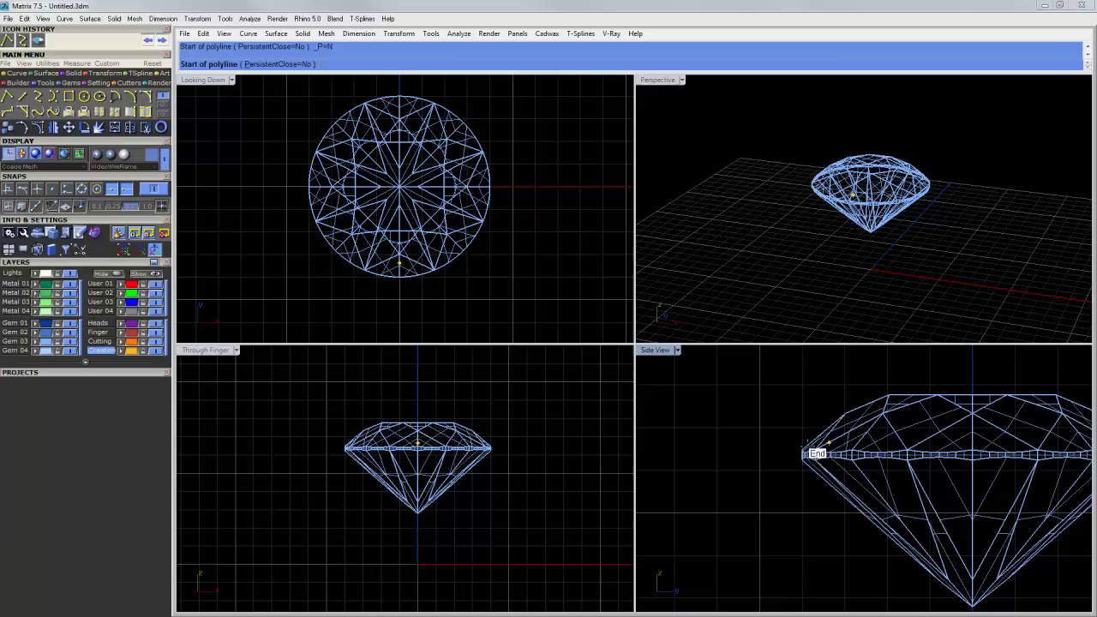
pyautogui.click(779, 454)
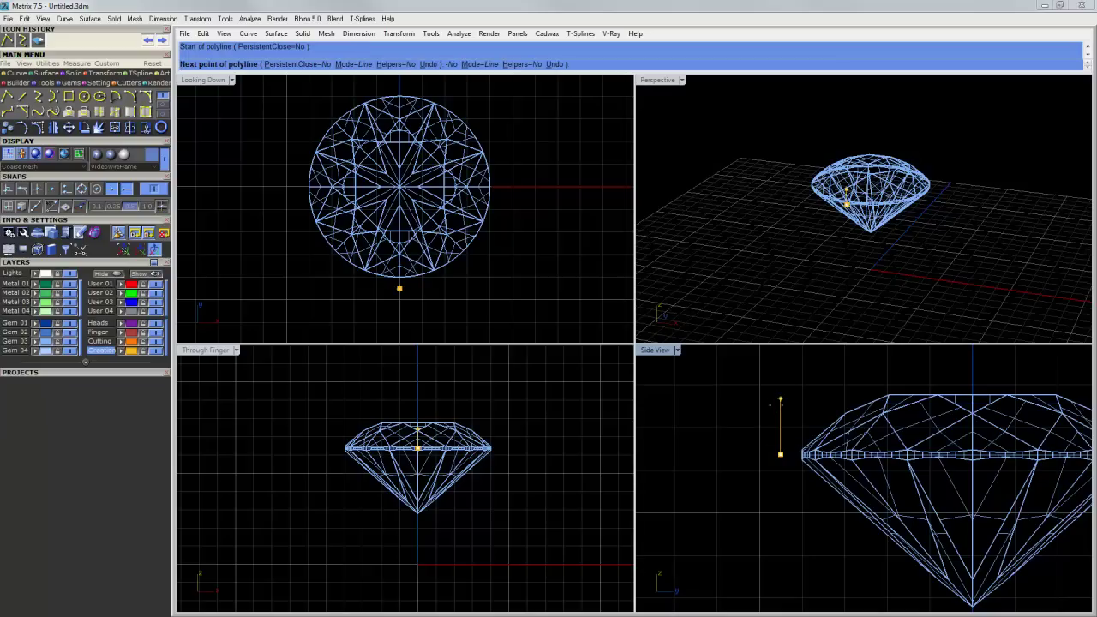
pyautogui.click(778, 408)
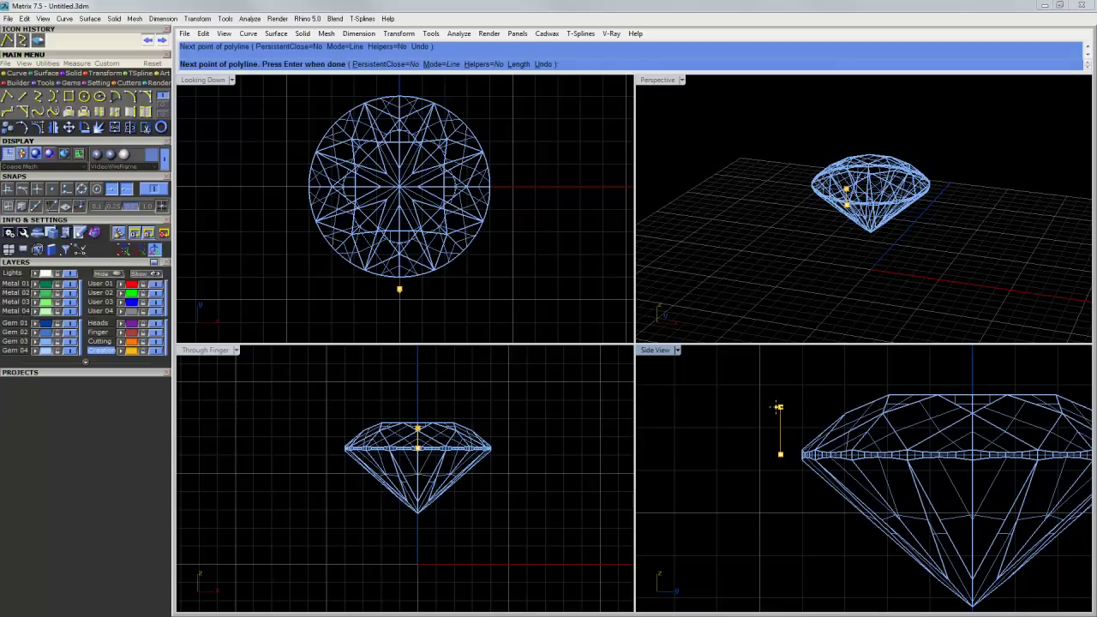
pyautogui.press('Return')
# - Rotate the vertical line 45 degrees around 0,0,0 in the Looking Down view
pyautogui.click(780, 431)
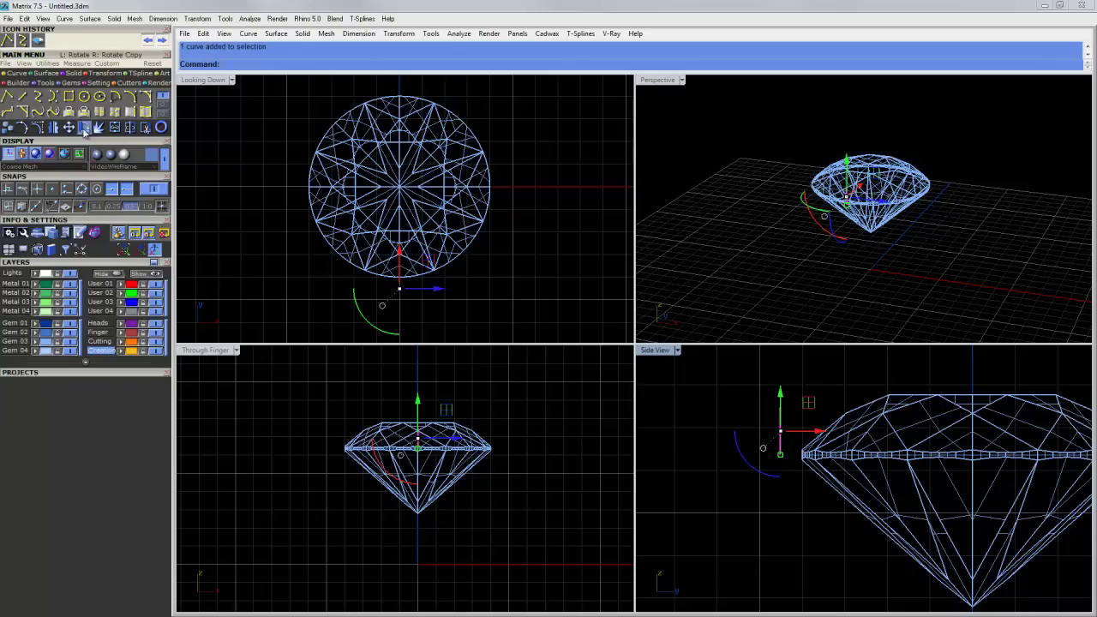
pyautogui.click(85, 127)
pyautogui.write('0,0,0')
pyautogui.press('Return')
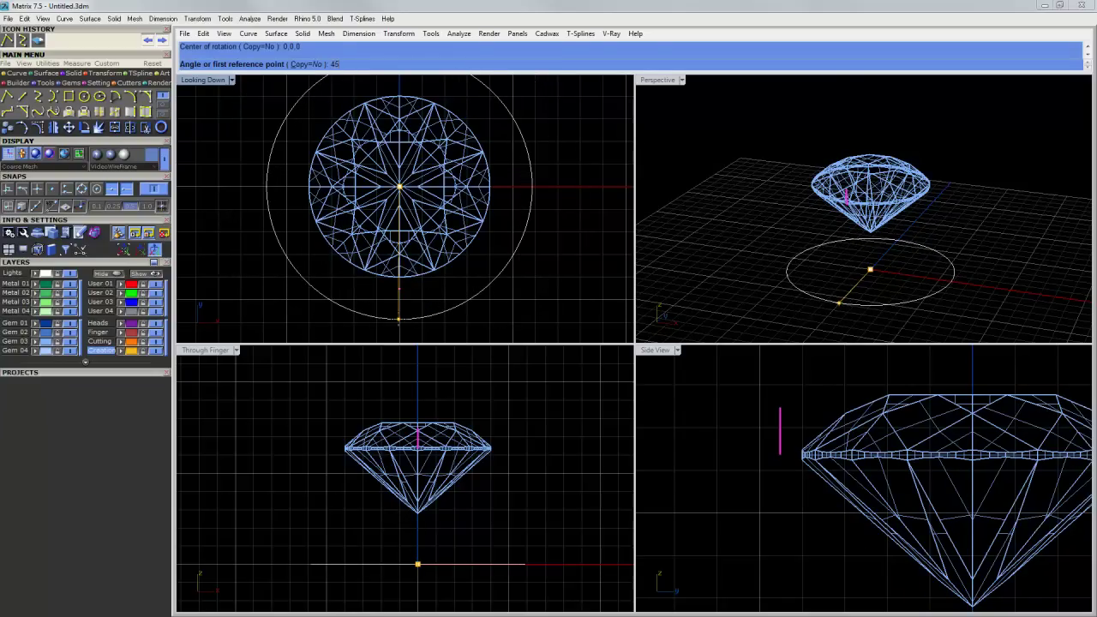
pyautogui.press('Return')
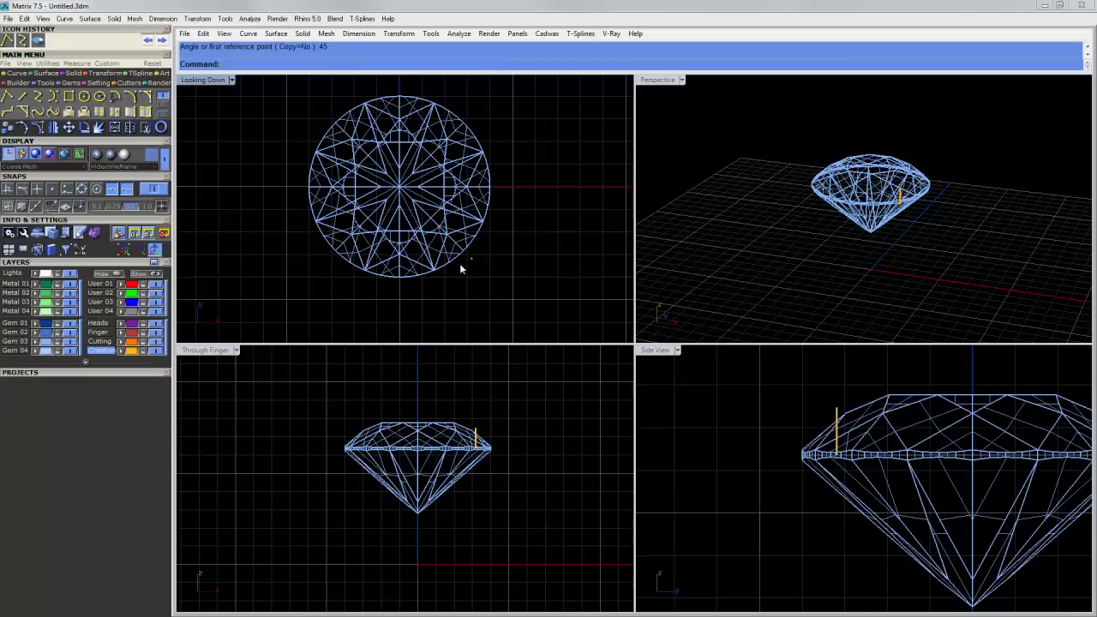
# - Draw a short horizontal polyline in the Through Finger view from 0,0,0 toward the negative X side
pyautogui.doubleClick(657, 79)
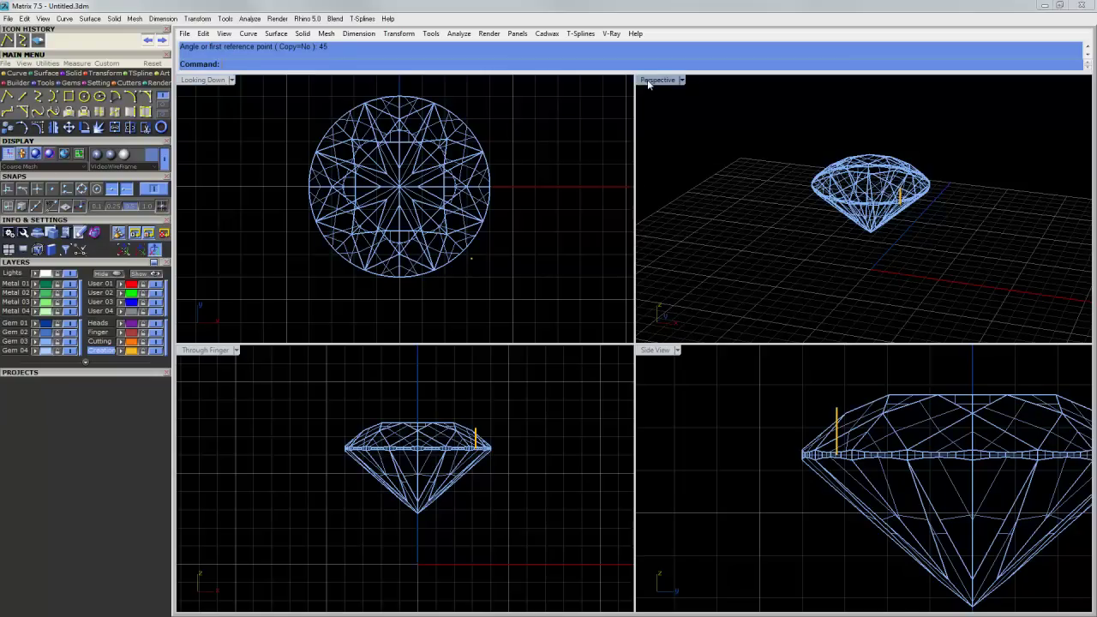
pyautogui.moveTo(659, 194); pyautogui.dragTo(692, 184, button='right')
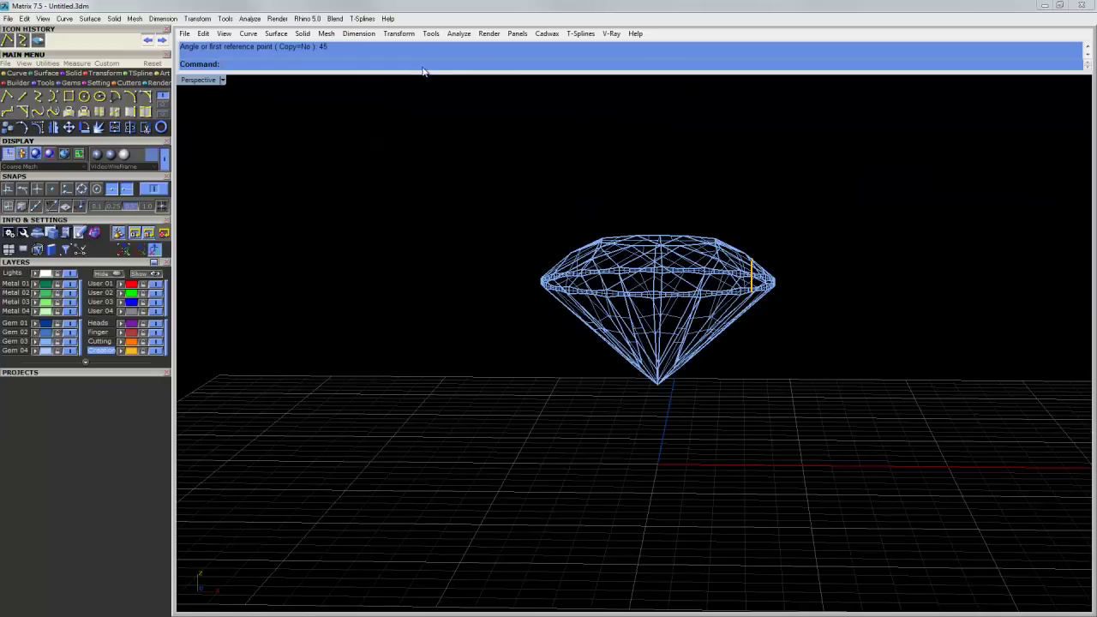
pyautogui.doubleClick(190, 82)
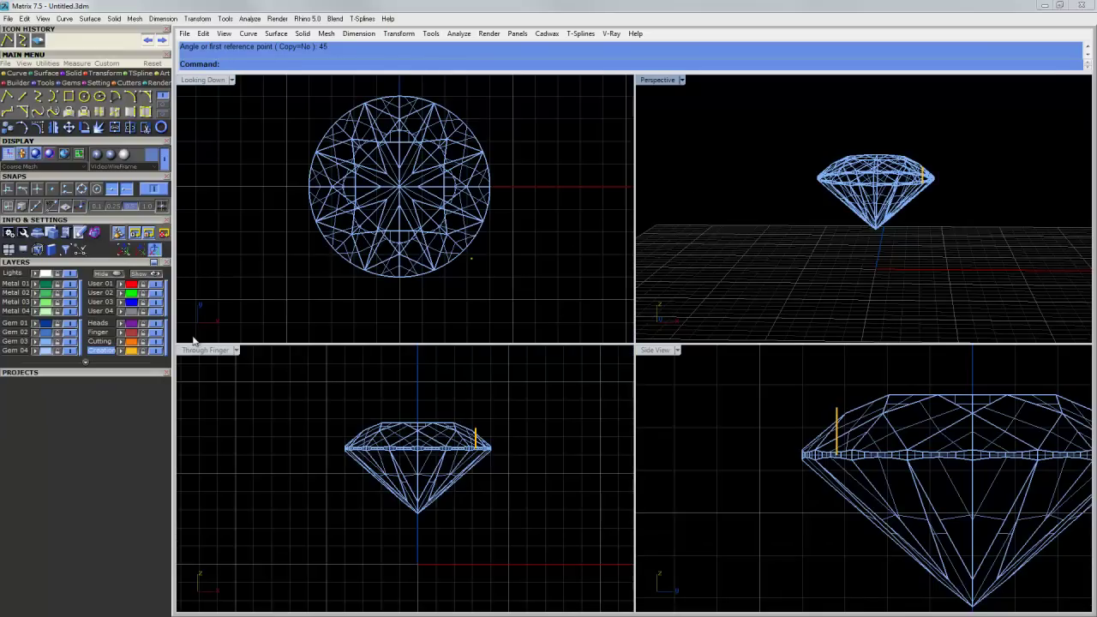
pyautogui.doubleClick(195, 353)
pyautogui.scroll(-2, 644, 362)
pyautogui.scroll(-2, 666, 402)
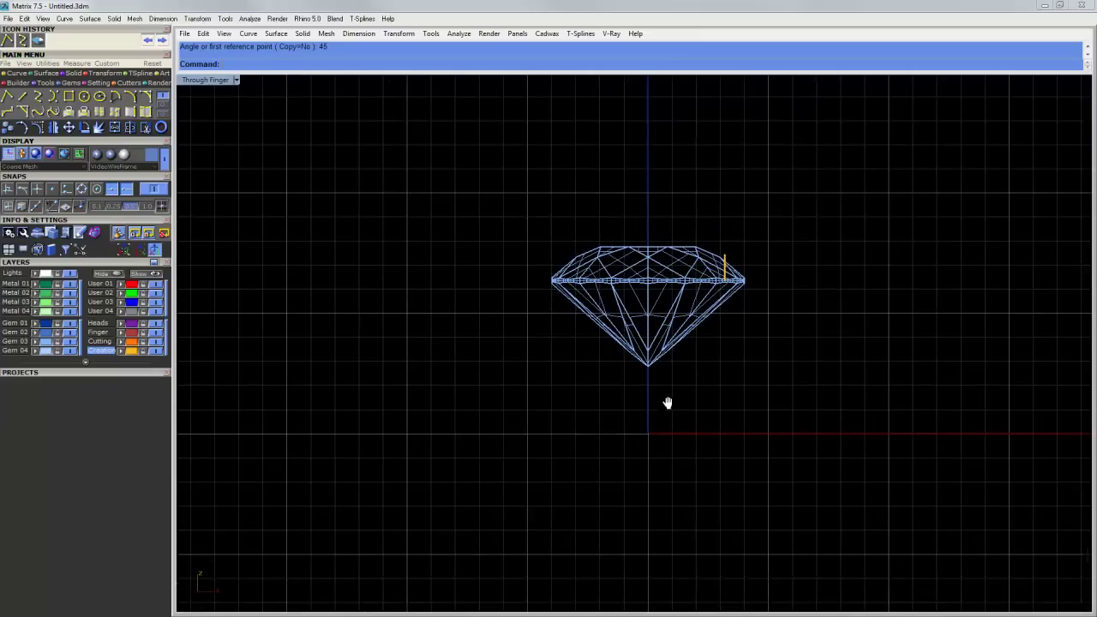
pyautogui.scroll(3, 663, 411)
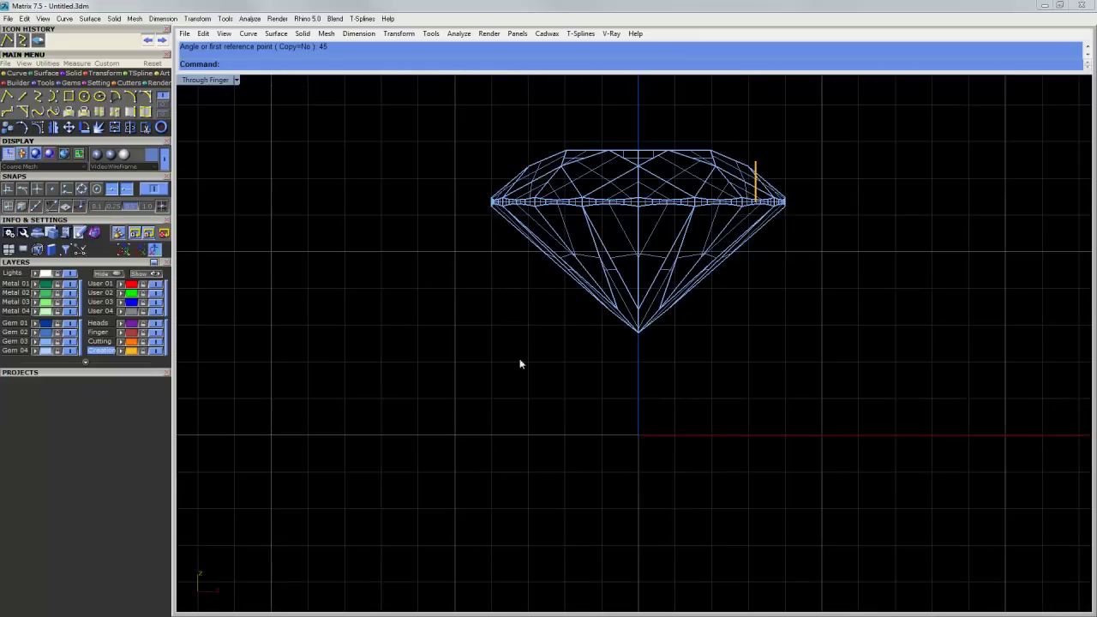
pyautogui.click(8, 97)
pyautogui.write('0,0,0')
pyautogui.press('Return')
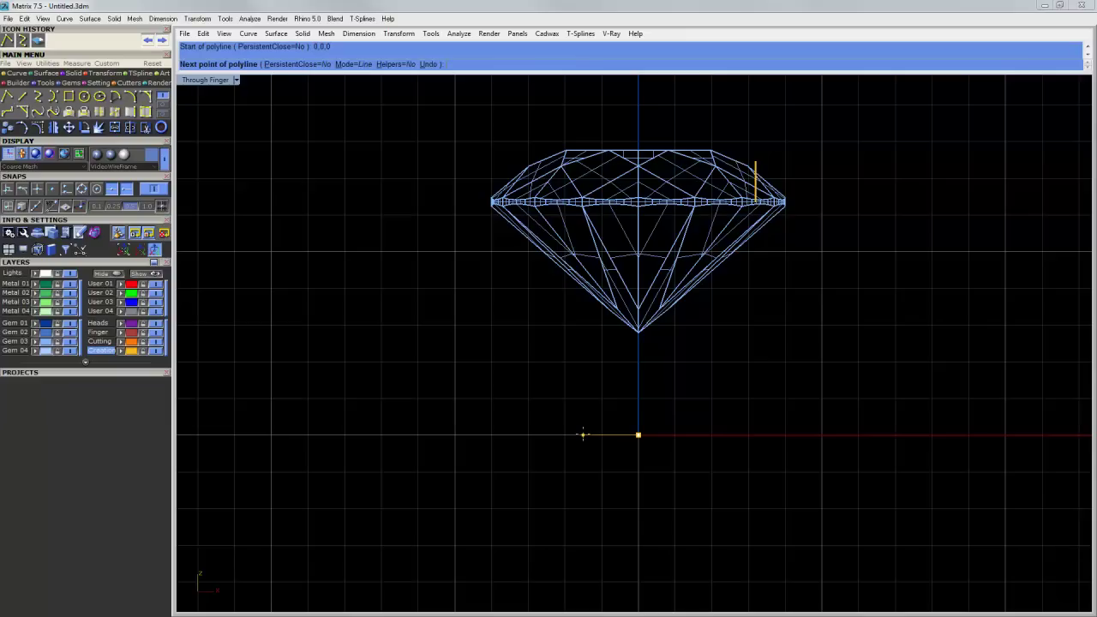
pyautogui.click(582, 434)
pyautogui.press('Return')
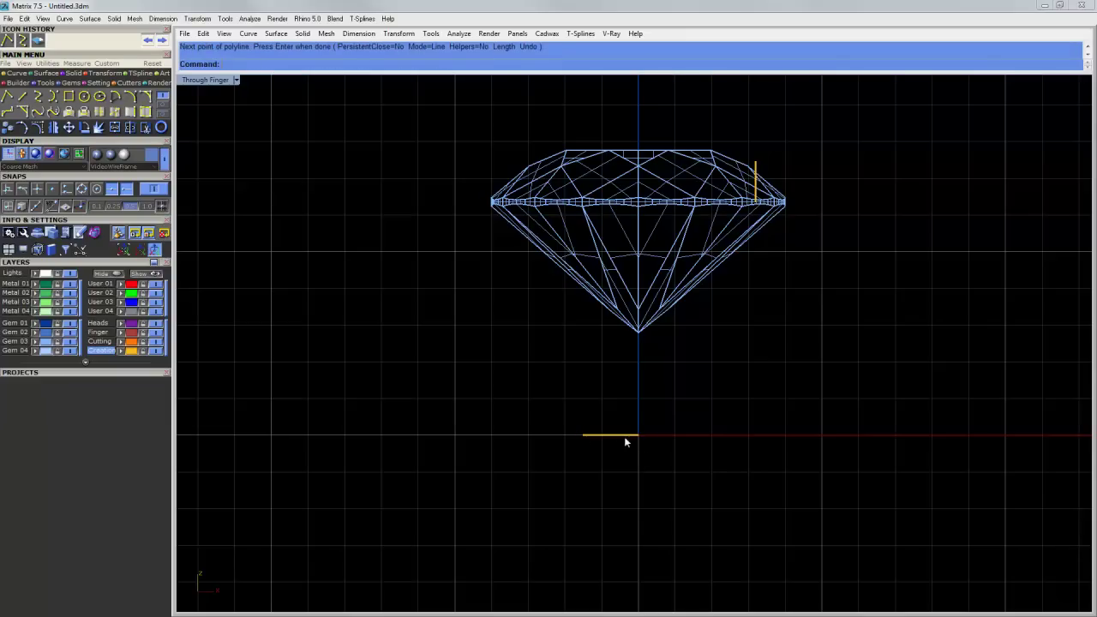
# - Move the horizontal line in the Perspective view off the origin toward the front, along the Y axis
pyautogui.click(639, 436)
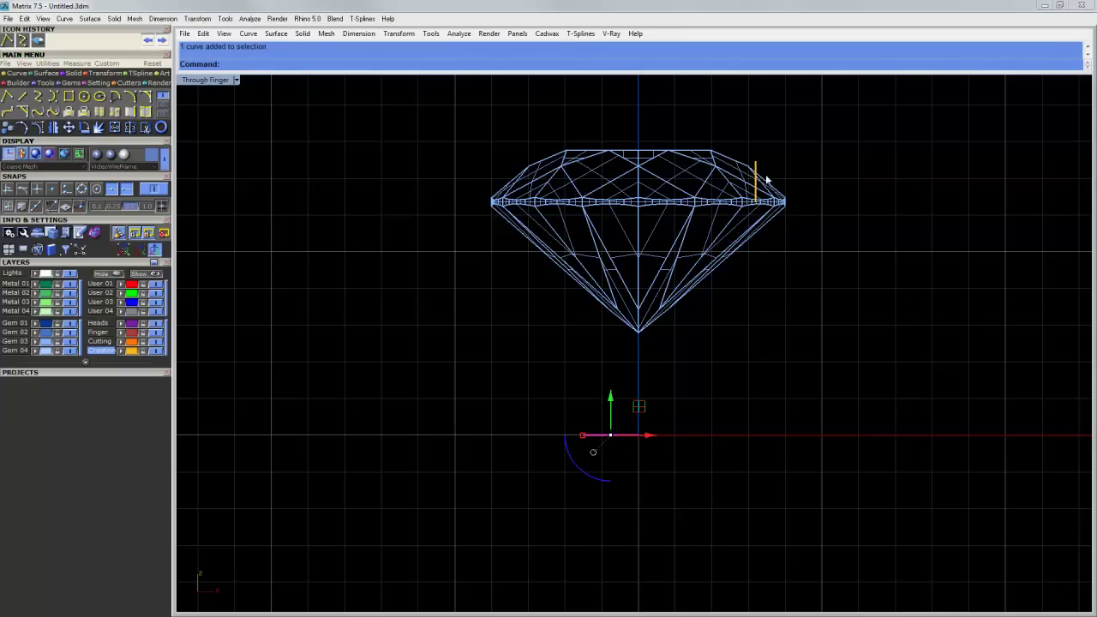
pyautogui.press('Escape')
pyautogui.doubleClick(210, 80)
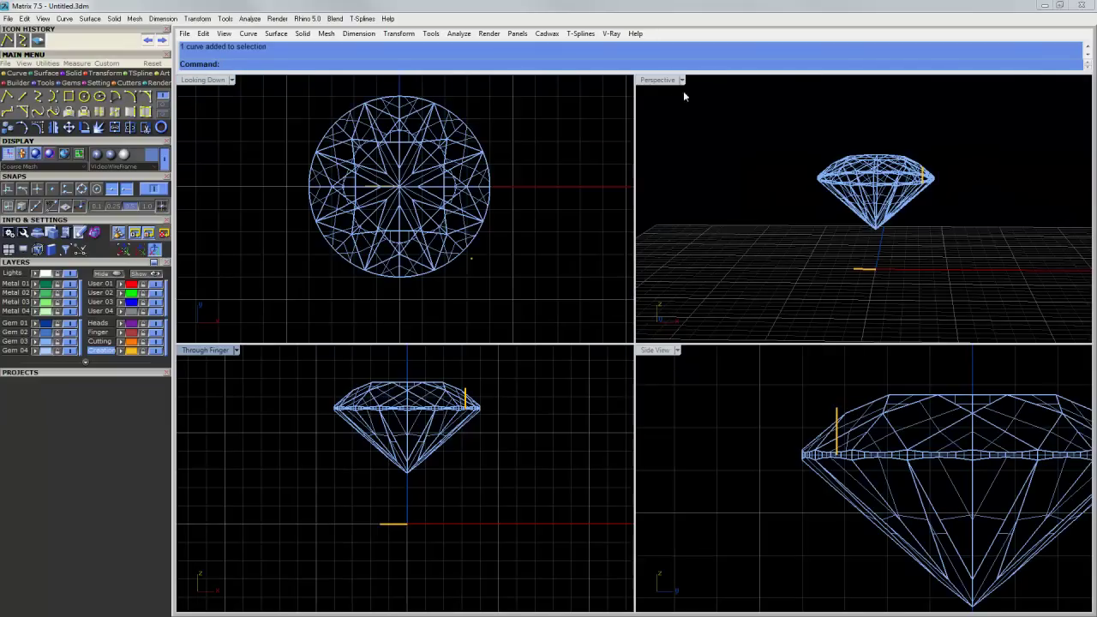
pyautogui.doubleClick(657, 80)
pyautogui.moveTo(649, 163); pyautogui.dragTo(725, 213, button='right')
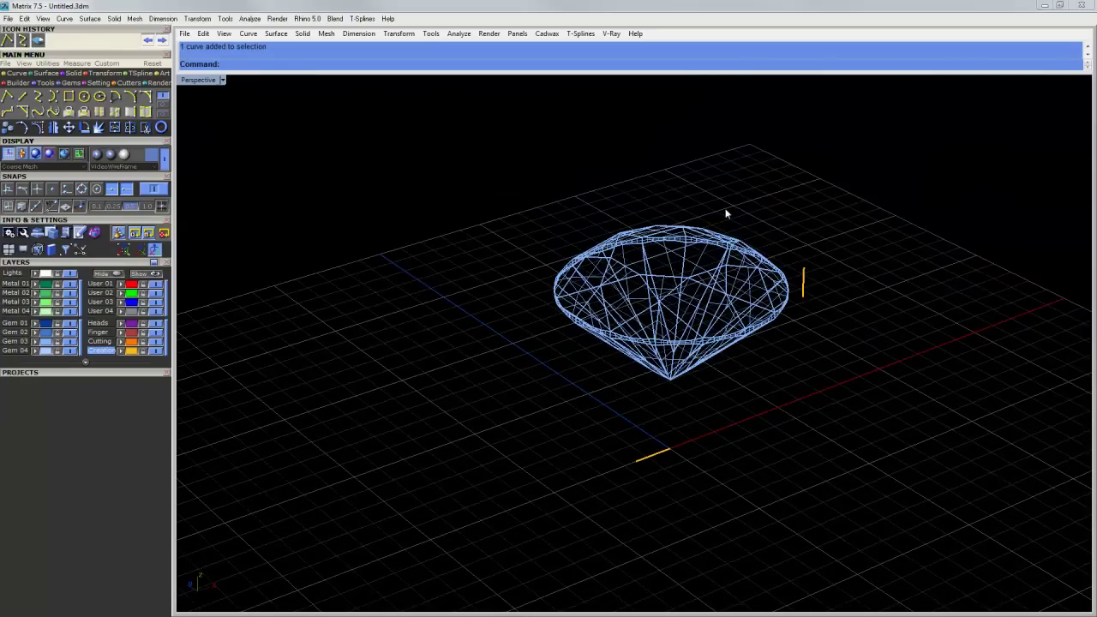
pyautogui.keyDown('shift'); pyautogui.moveTo(734, 313); pyautogui.dragTo(678, 285, button='right'); pyautogui.keyUp('shift')
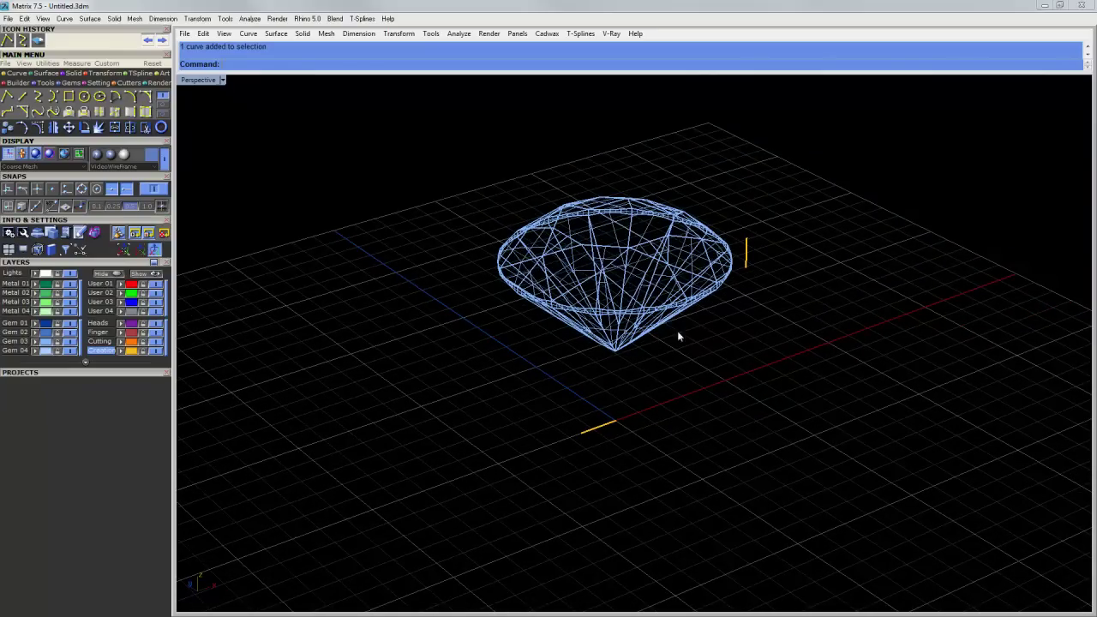
pyautogui.click(609, 428)
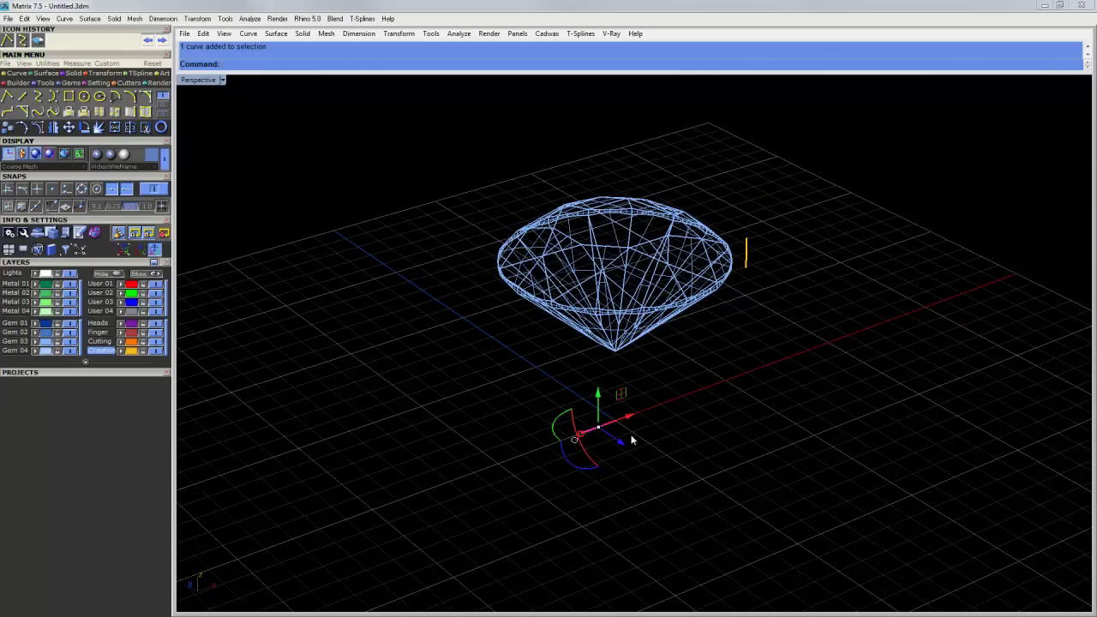
pyautogui.moveTo(622, 446); pyautogui.dragTo(645, 469)
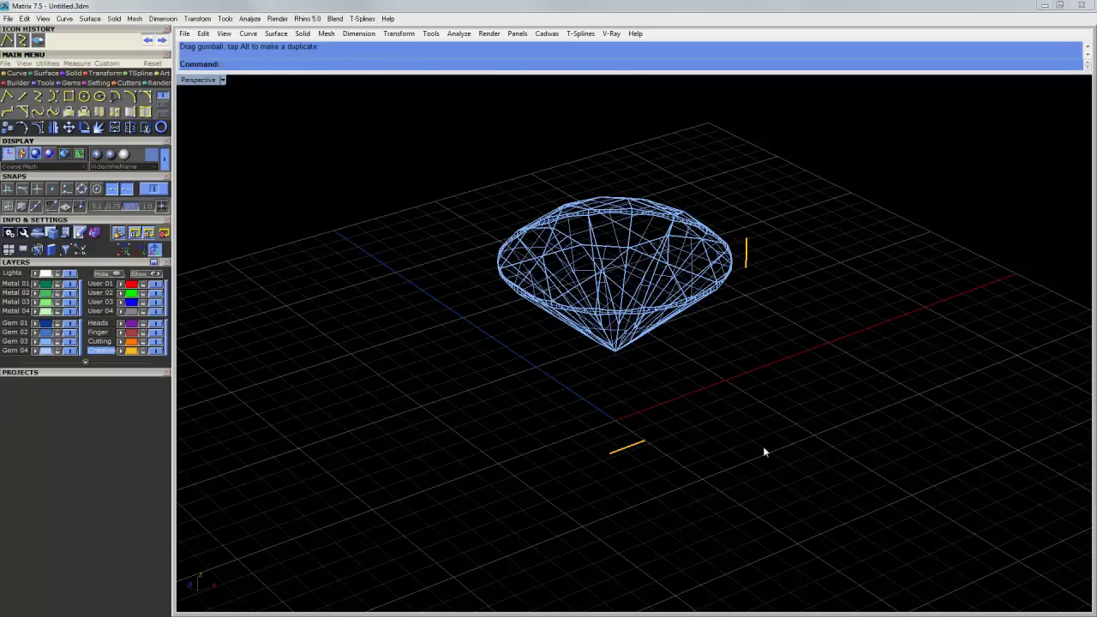
# - Blend the inner end of the horizontal line with the lower end of the vertical line on layer User 02
pyautogui.moveTo(764, 451); pyautogui.dragTo(710, 434, button='right')
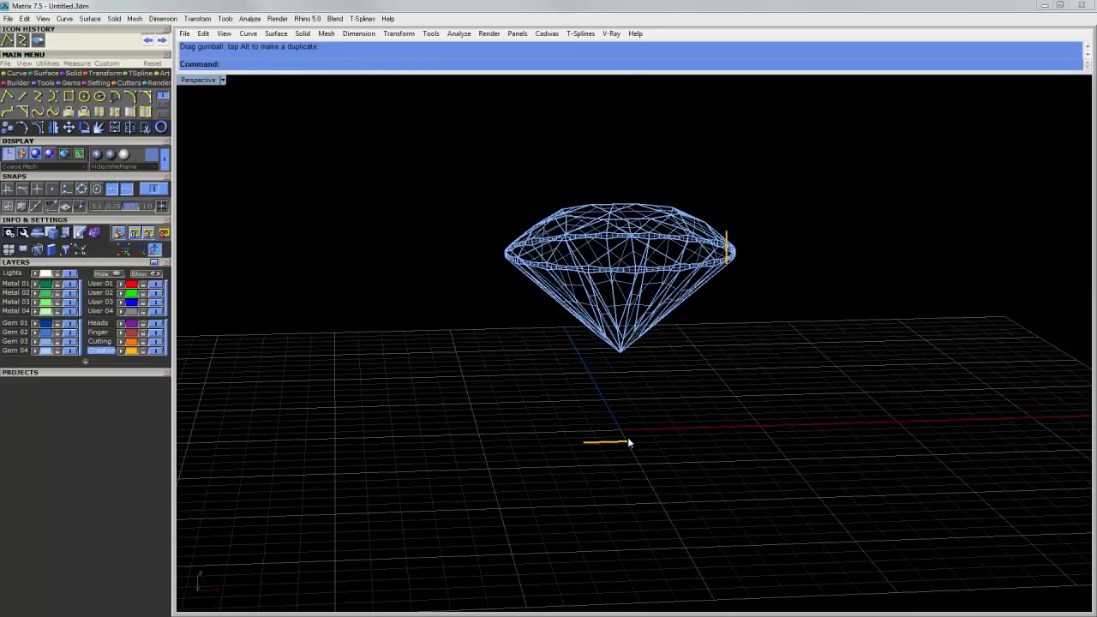
pyautogui.moveTo(622, 457); pyautogui.dragTo(641, 455, button='right')
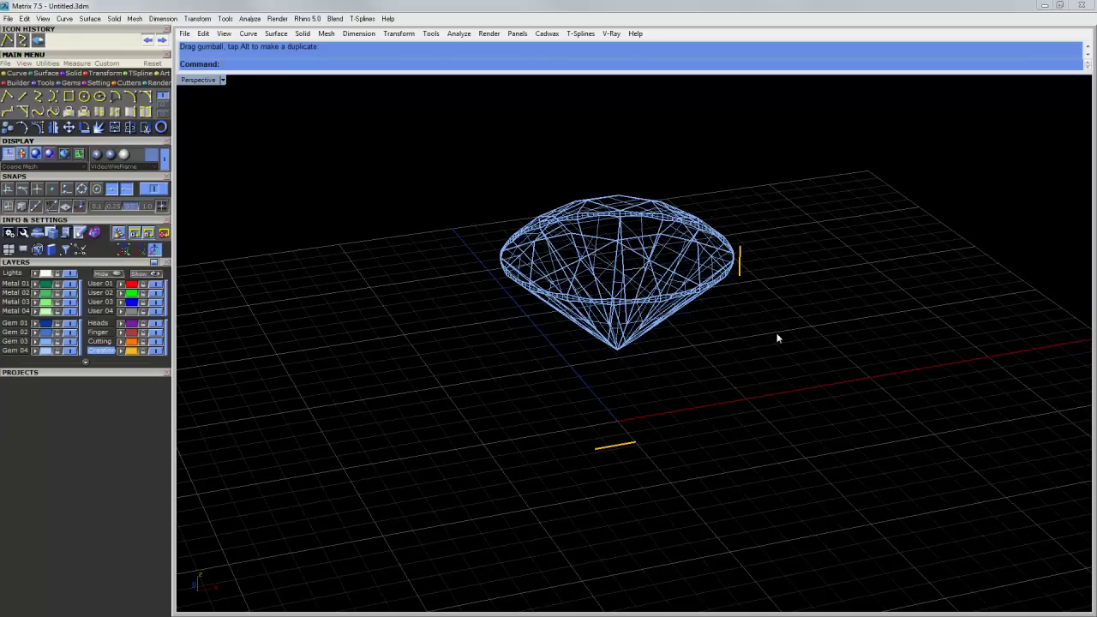
pyautogui.click(101, 292)
pyautogui.click(39, 112)
pyautogui.click(634, 446)
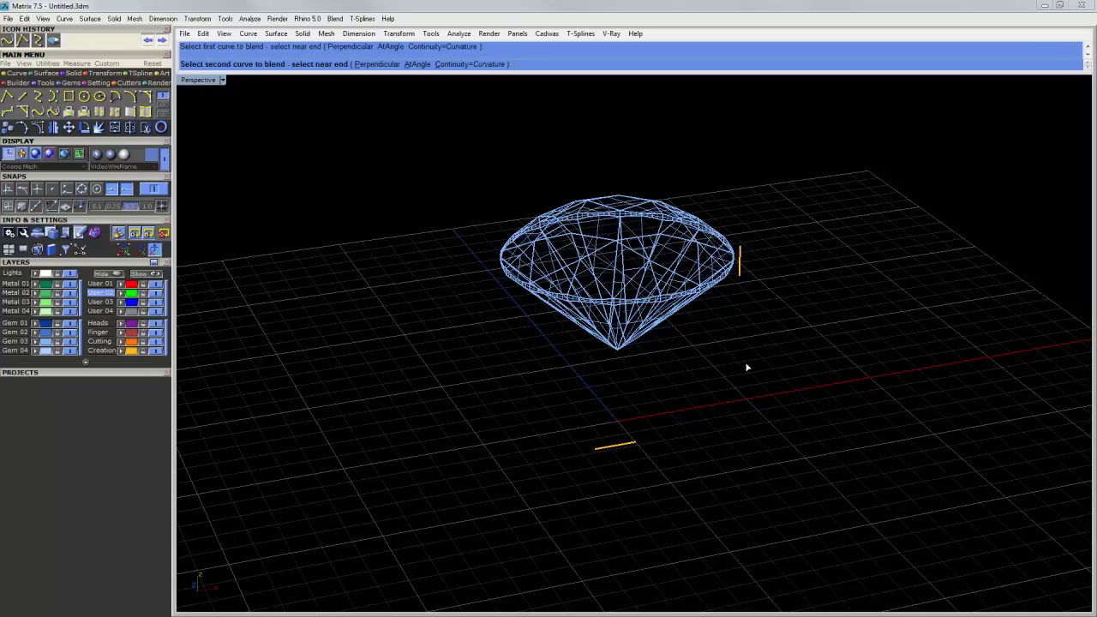
pyautogui.click(736, 271)
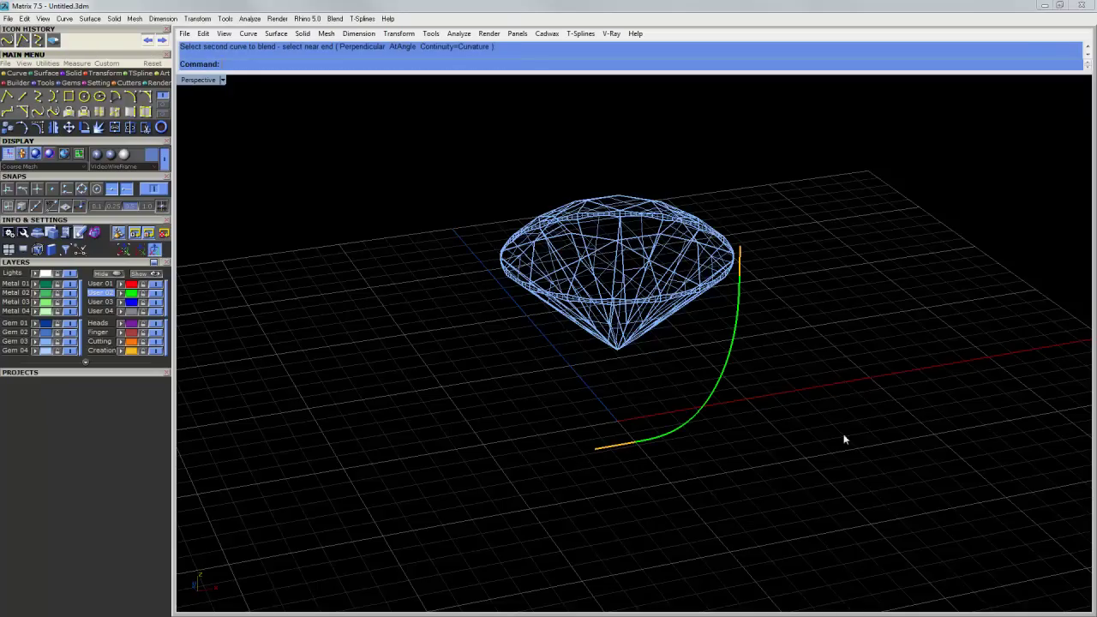
# - Draw a circle of radius 0.65 on layer User 01, centred where the blend curve meets the vertical line
pyautogui.moveTo(843, 440); pyautogui.dragTo(827, 485, button='right')
pyautogui.click(84, 97)
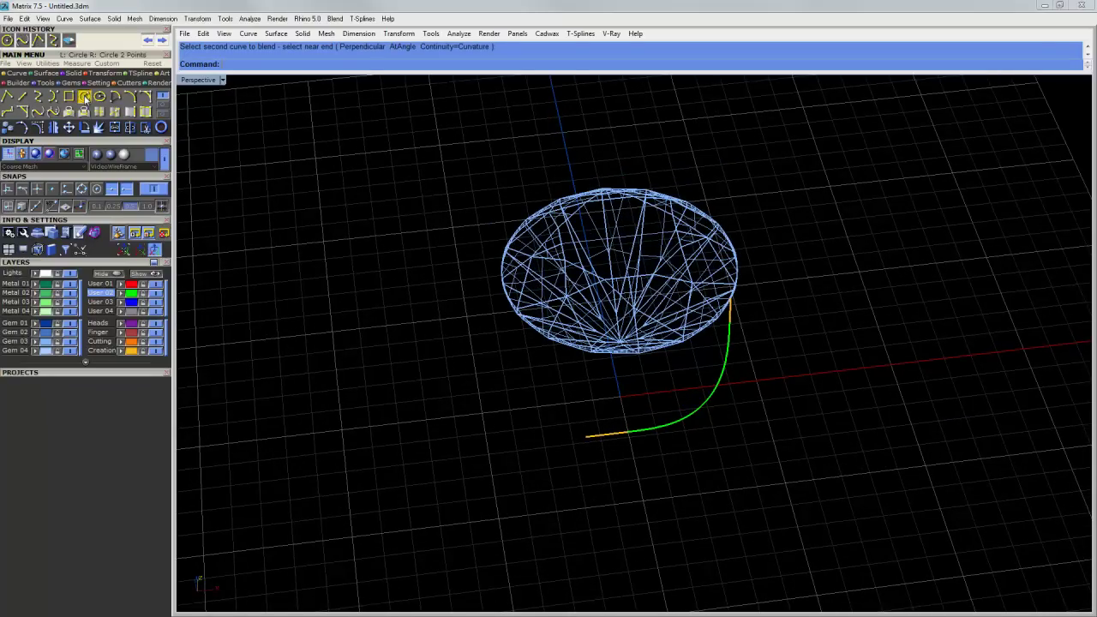
pyautogui.scroll(5, 779, 317)
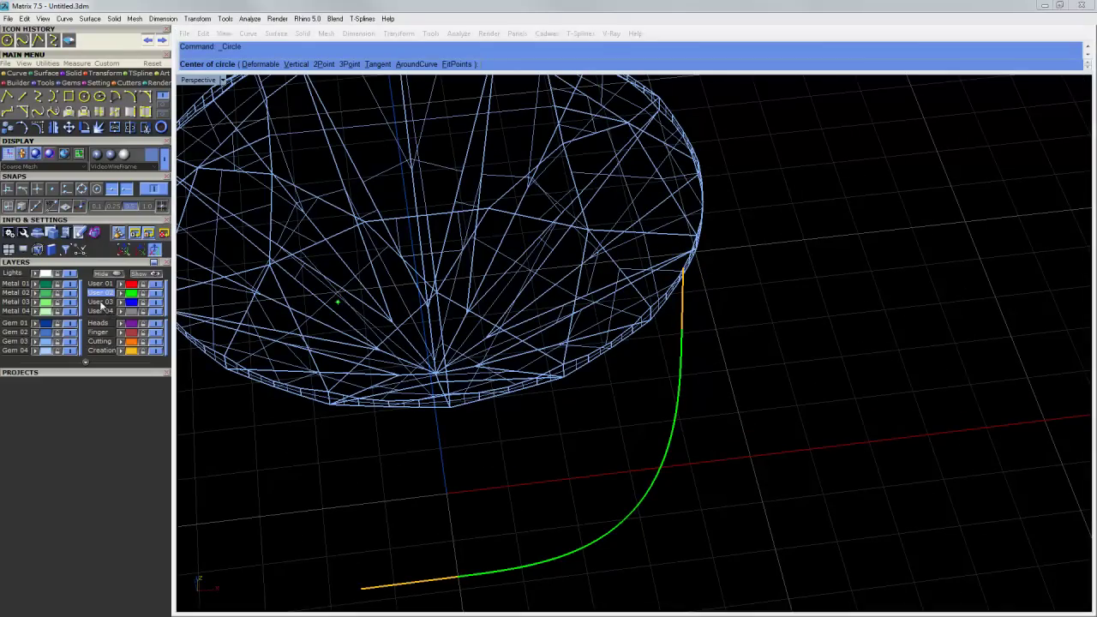
pyautogui.click(100, 302)
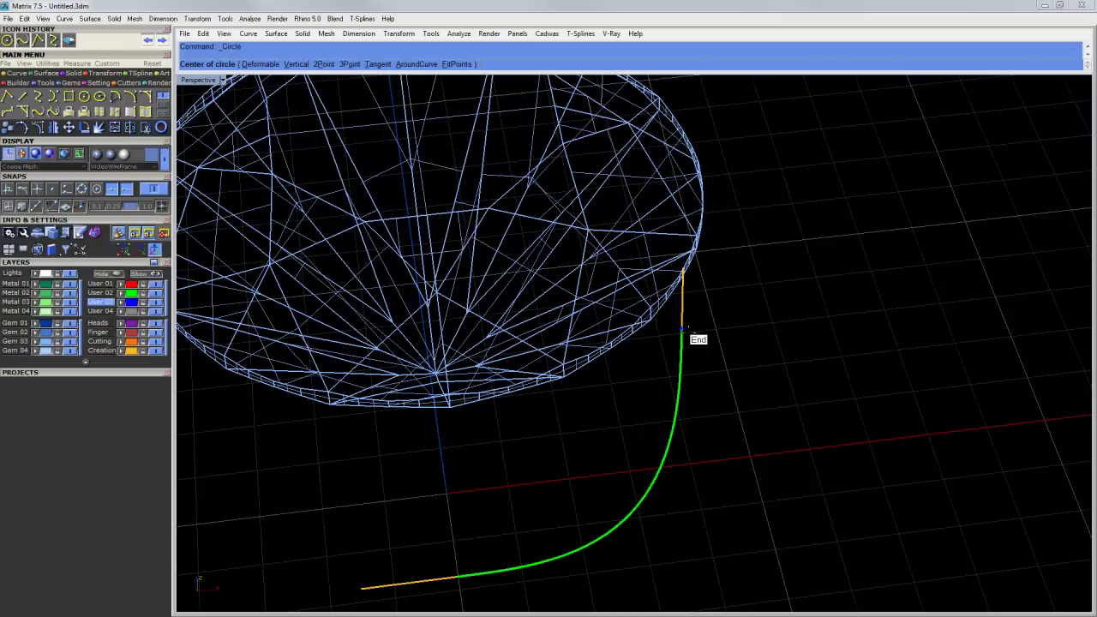
pyautogui.click(100, 283)
pyautogui.moveTo(686, 327); pyautogui.dragTo(695, 330, button='right')
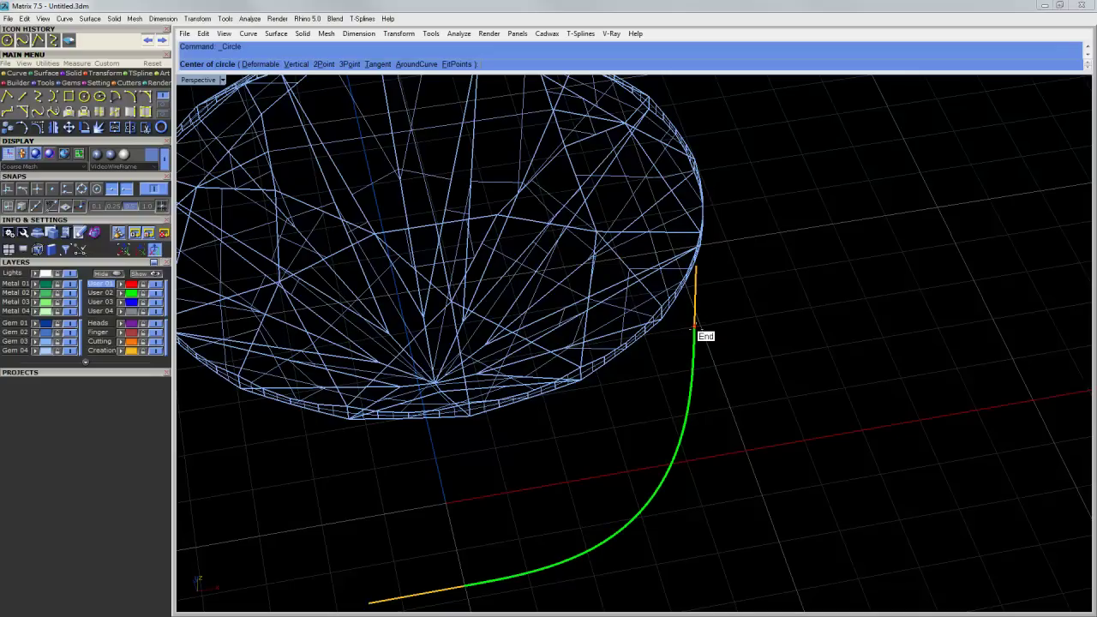
pyautogui.click(694, 328)
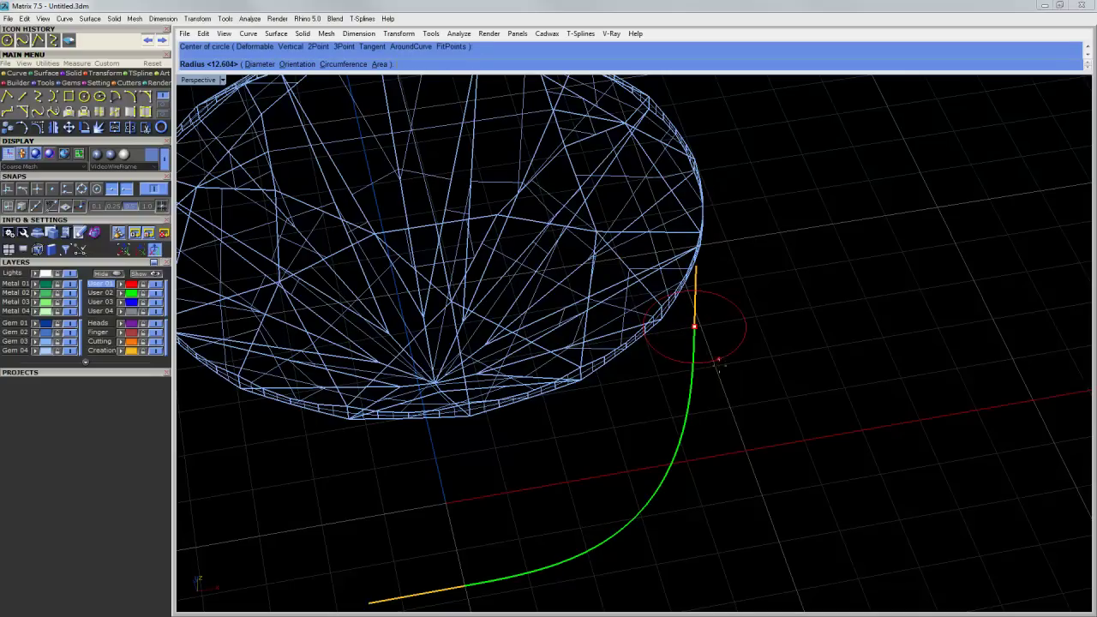
pyautogui.moveTo(719, 370); pyautogui.dragTo(713, 417, button='right')
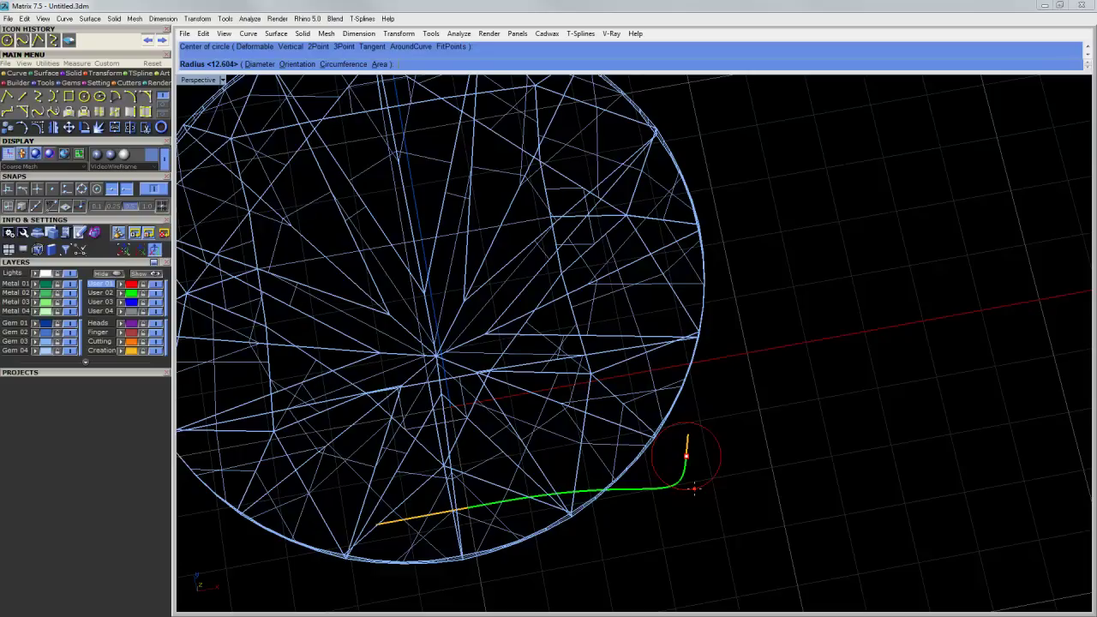
pyautogui.write('65')
pyautogui.press('Return')
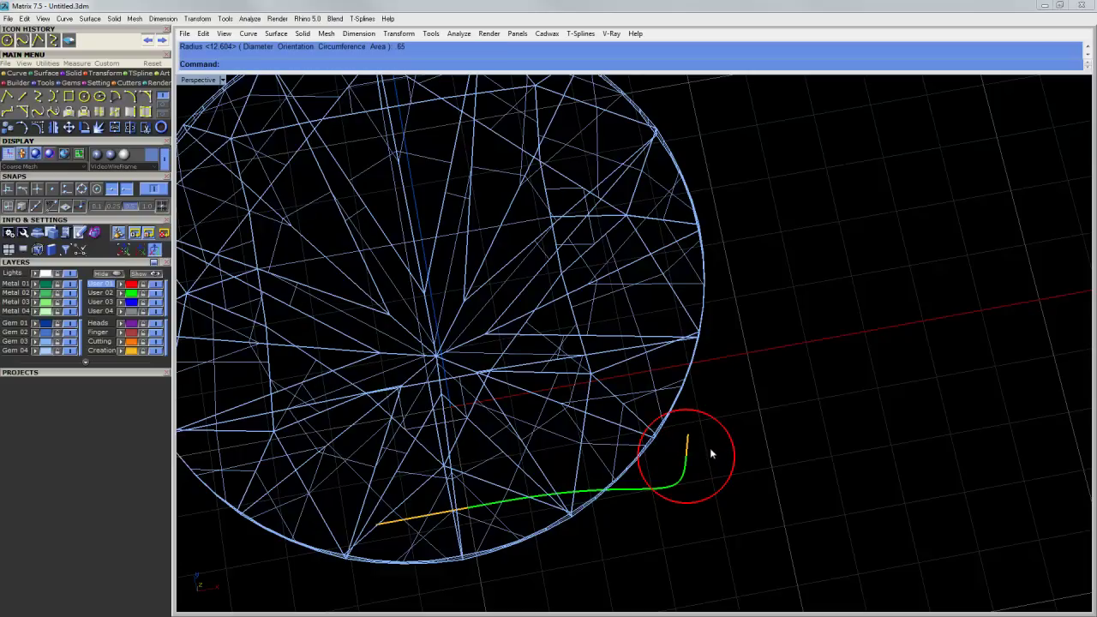
pyautogui.moveTo(709, 447); pyautogui.dragTo(684, 438, button='right')
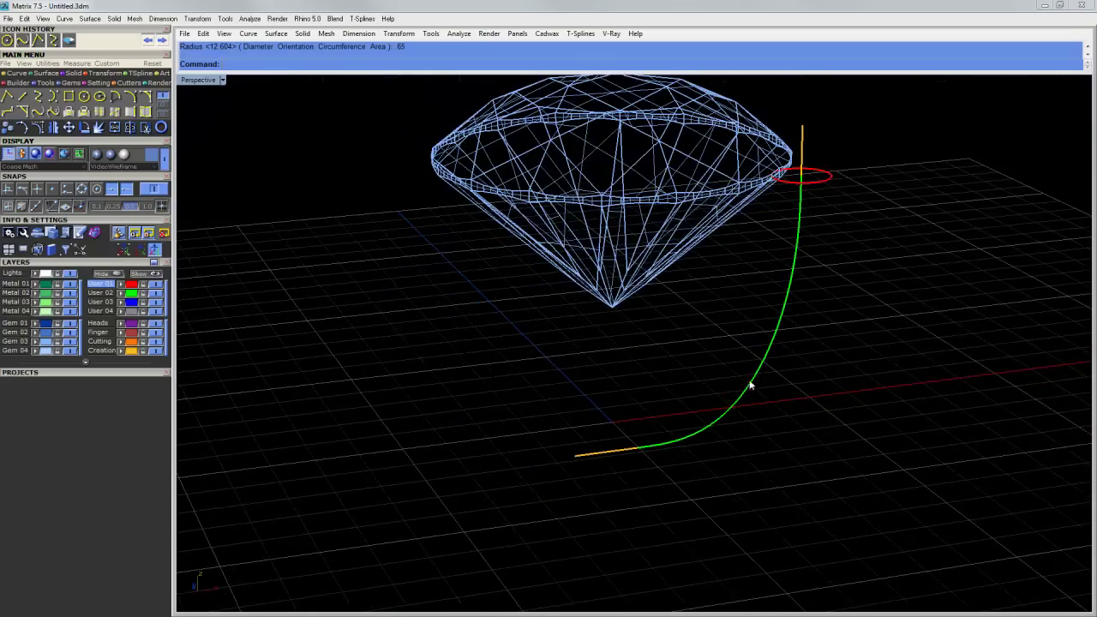
pyautogui.moveTo(749, 385); pyautogui.dragTo(771, 364, button='right')
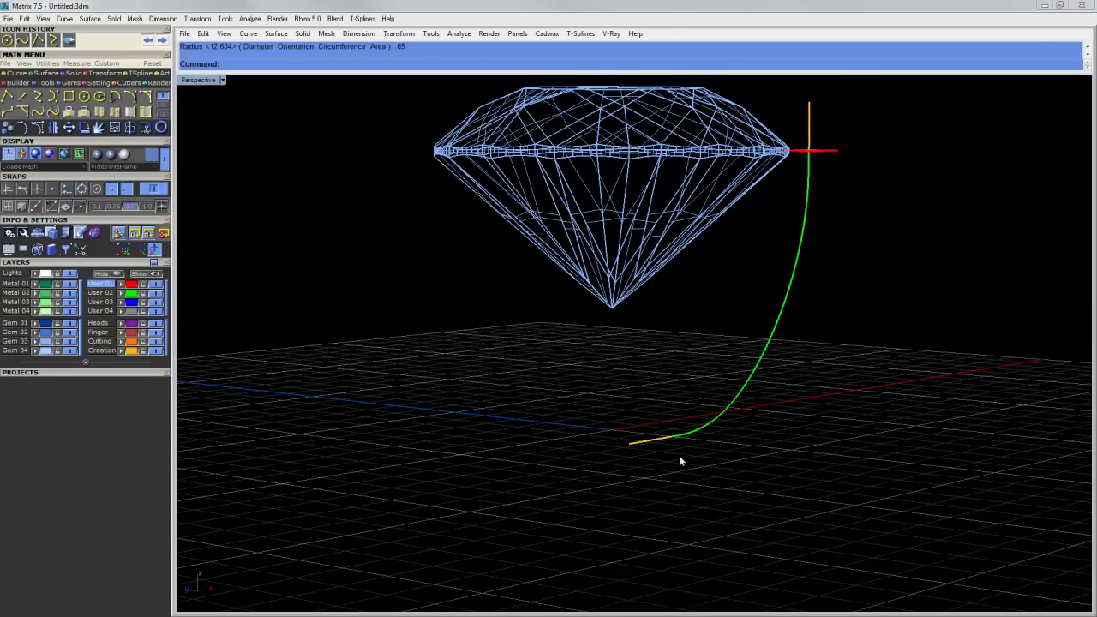
# - Draw a circle about 2.4 mm in diameter in the Side View, centred where the blend curve meets the horizontal line
pyautogui.scroll(3, 651, 429)
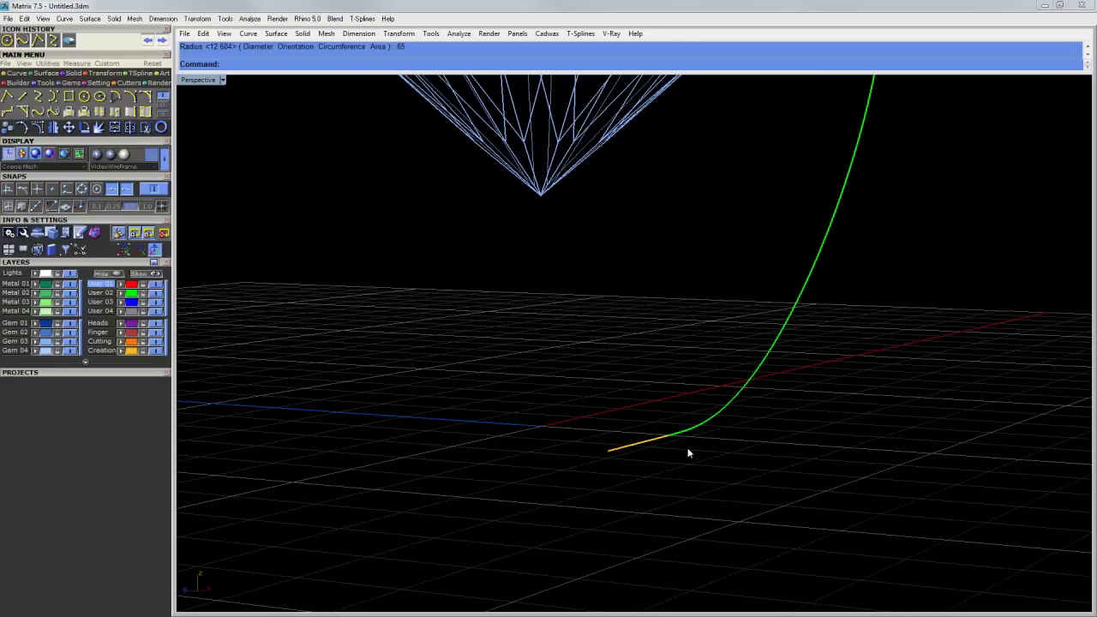
pyautogui.doubleClick(205, 84)
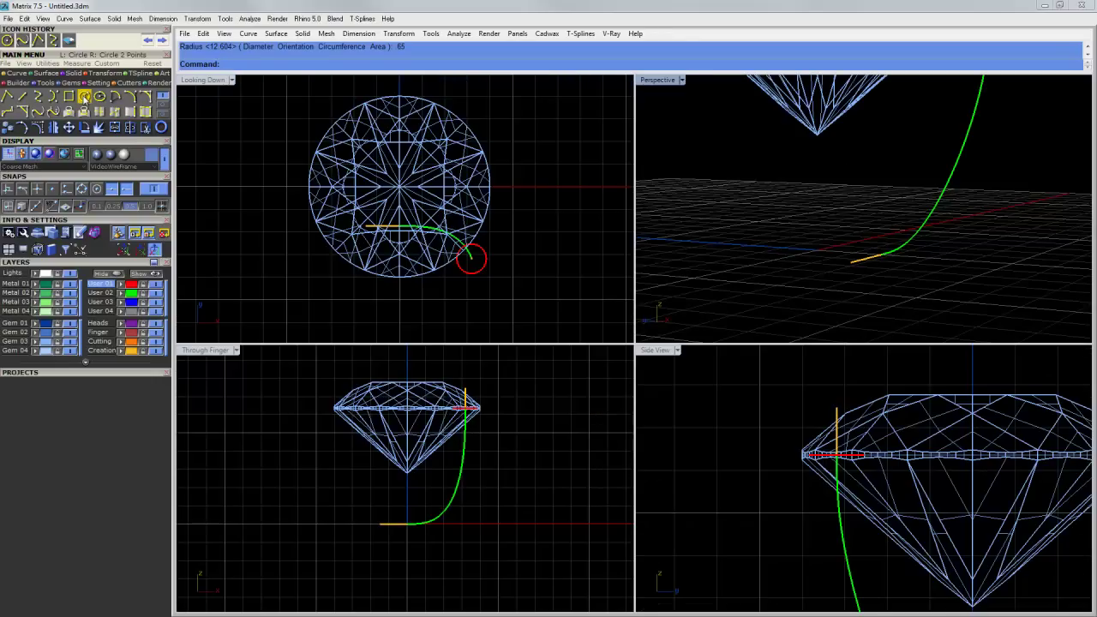
pyautogui.click(84, 97)
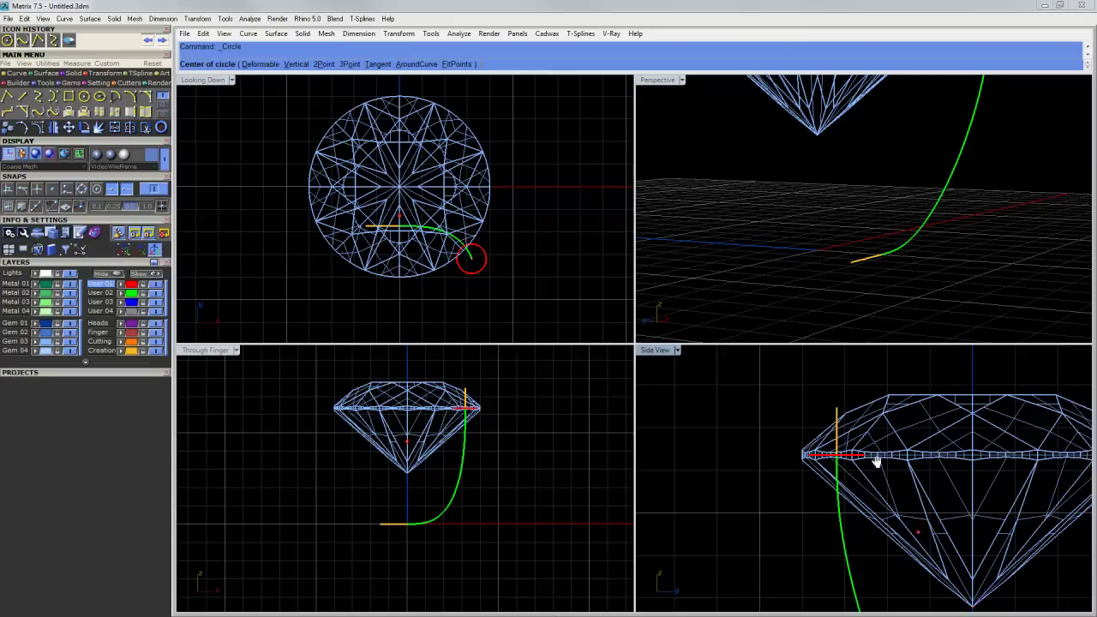
pyautogui.moveTo(921, 533); pyautogui.dragTo(855, 411, button='right')
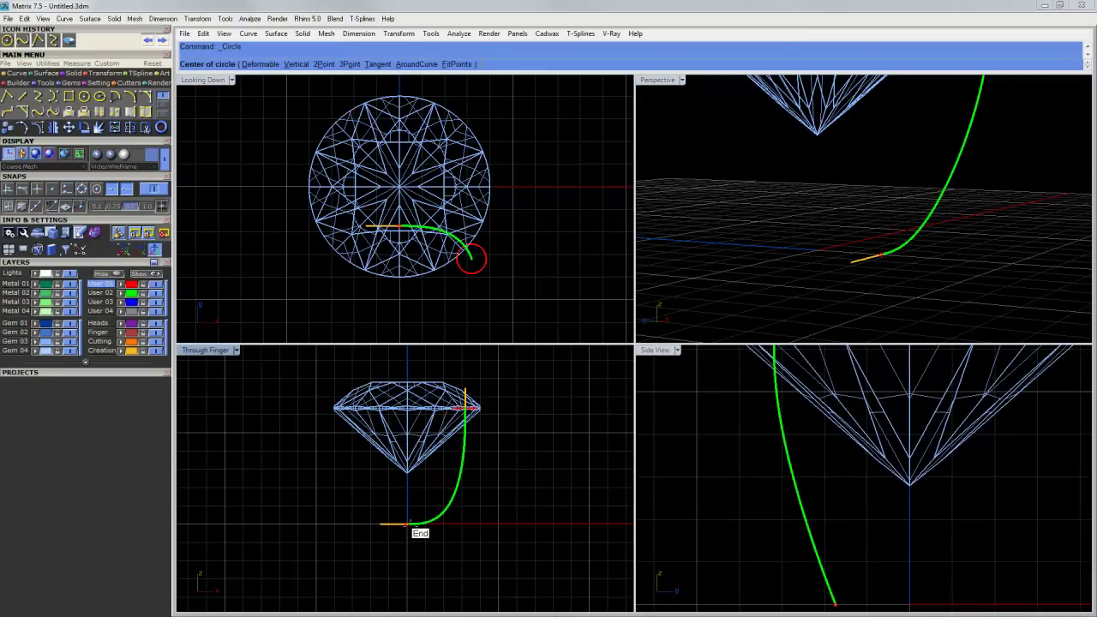
pyautogui.click(407, 523)
pyautogui.moveTo(815, 559); pyautogui.dragTo(780, 448, button='right')
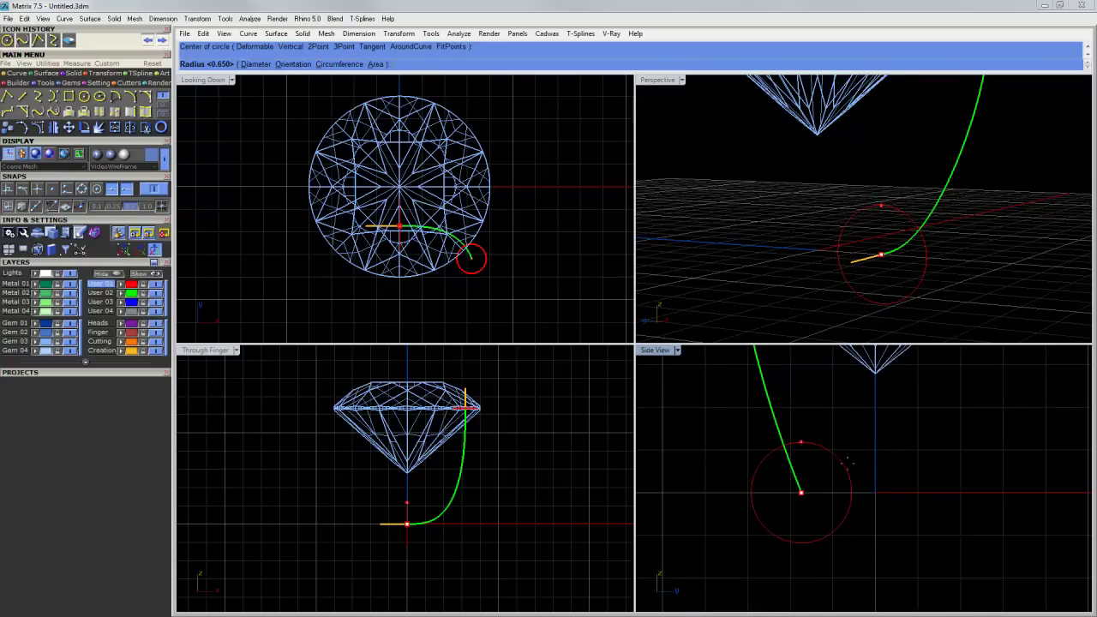
pyautogui.click(795, 443)
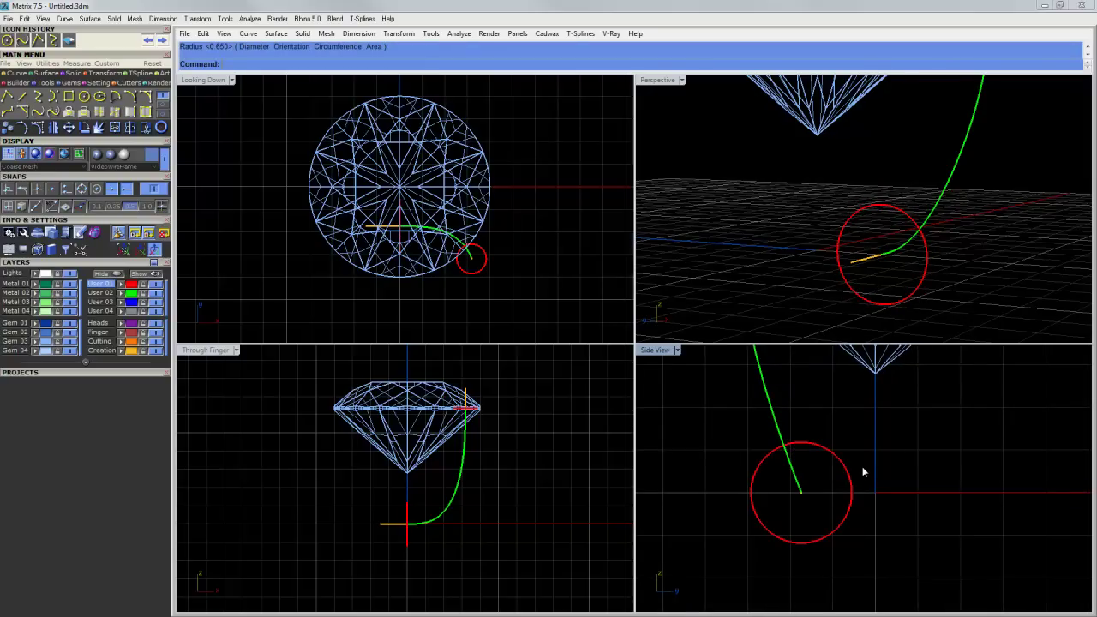
# - Sweep the upper and lower circles along the blend curve with Sweep 1, using the Freeform style and unsimplified cross sections
pyautogui.doubleClick(657, 80)
pyautogui.scroll(-3, 856, 368)
pyautogui.moveTo(948, 367); pyautogui.dragTo(778, 371, button='right')
pyautogui.click(776, 362)
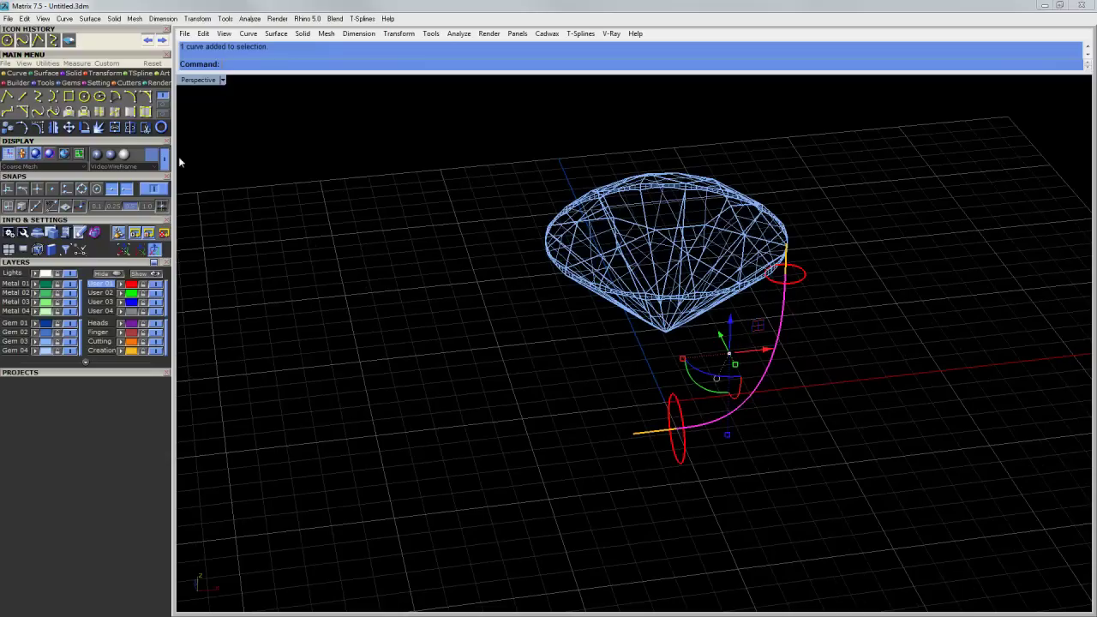
pyautogui.click(45, 73)
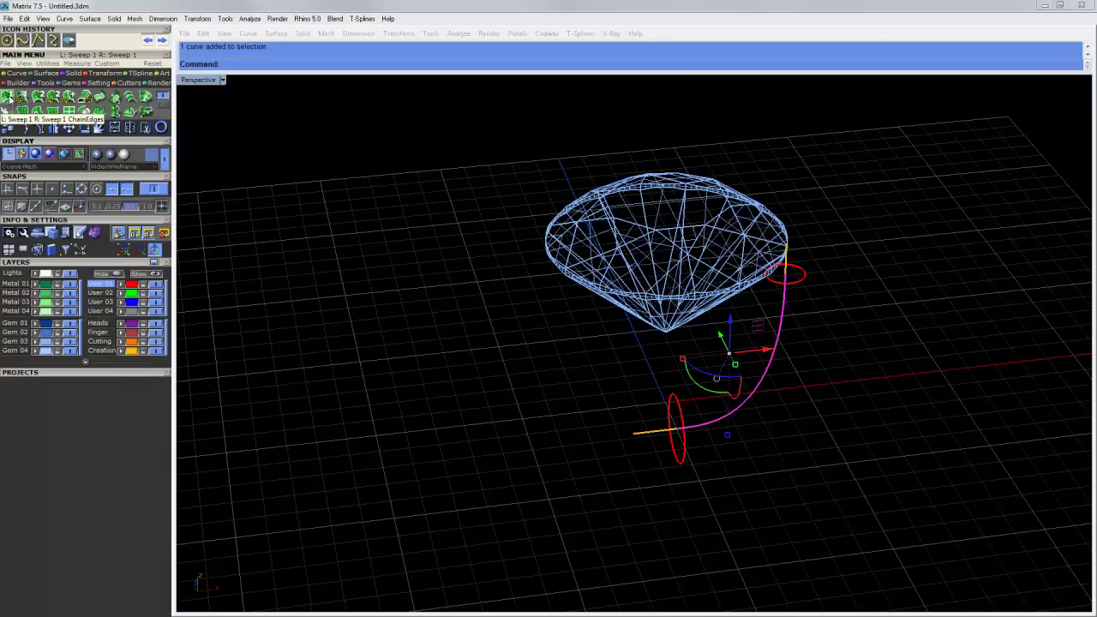
pyautogui.click(7, 97)
pyautogui.click(684, 451)
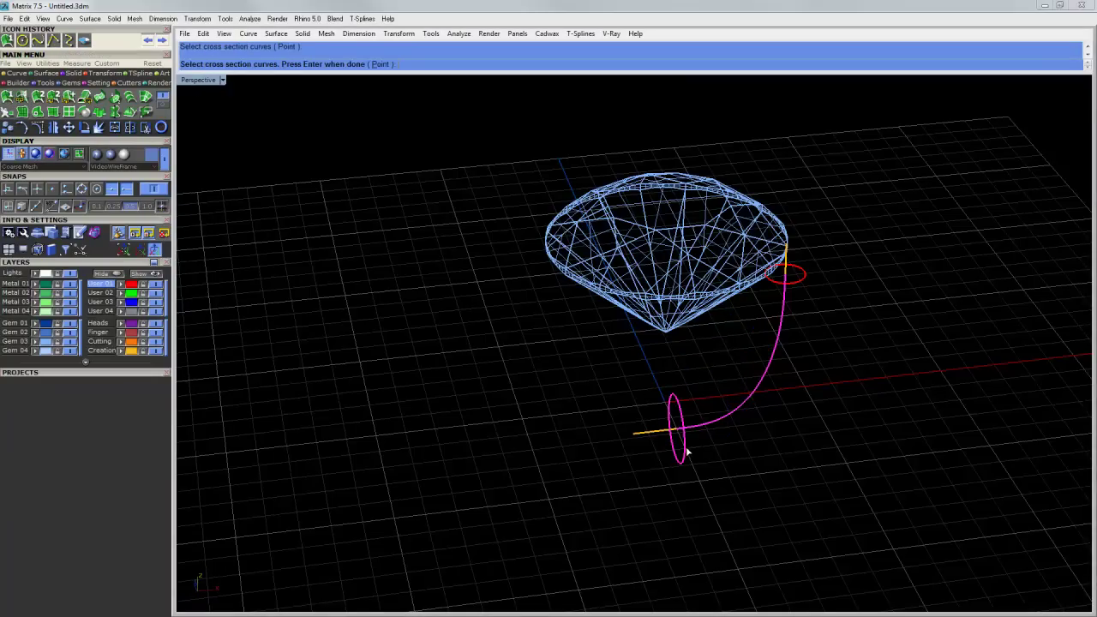
pyautogui.click(796, 285)
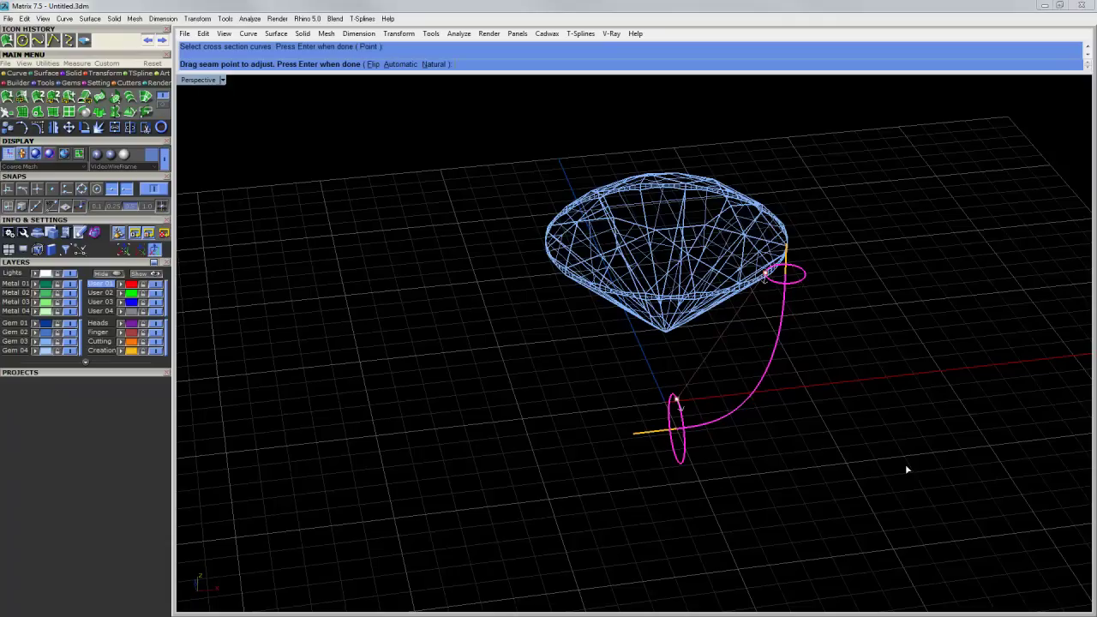
pyautogui.press('Return')
pyautogui.press('Return')
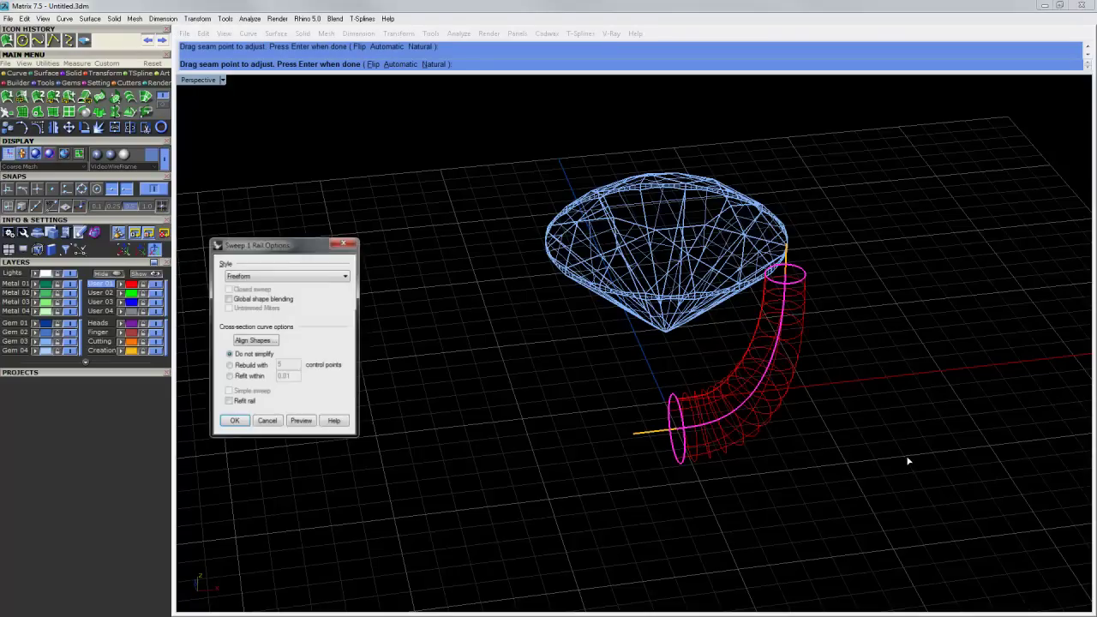
pyautogui.click(237, 420)
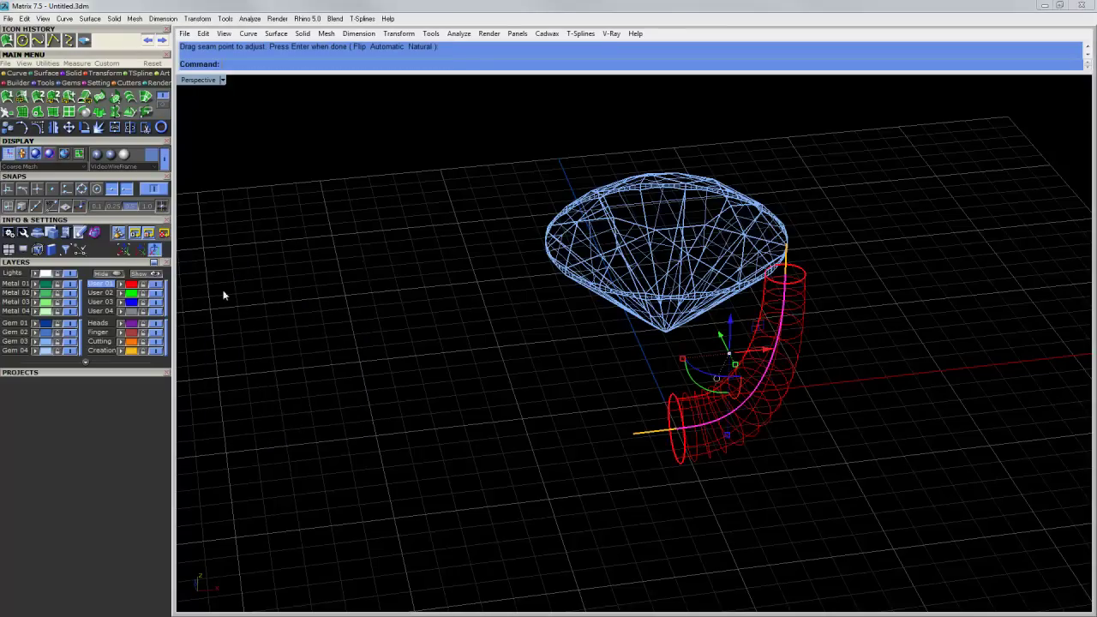
# - Set the viewport display to Shaded and move the swept prong surface to layer User 04
pyautogui.click(119, 166)
pyautogui.click(120, 179)
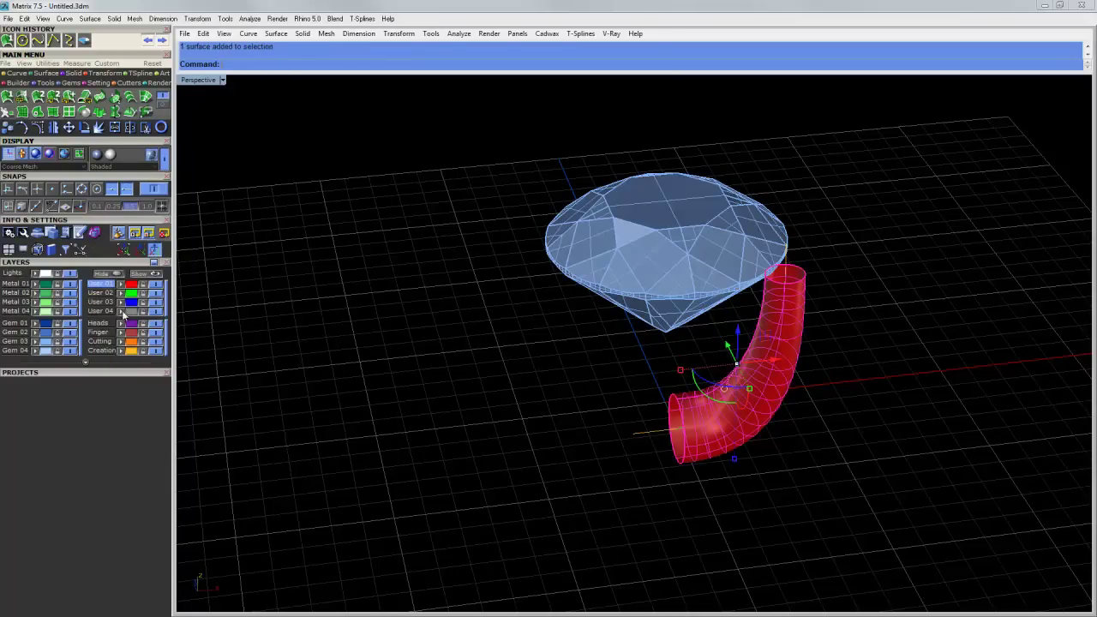
pyautogui.click(408, 361)
# - Apply the MSR action to the circle at the prong's upper end and accept it as a profile
pyautogui.moveTo(409, 362); pyautogui.dragTo(795, 281, button='right')
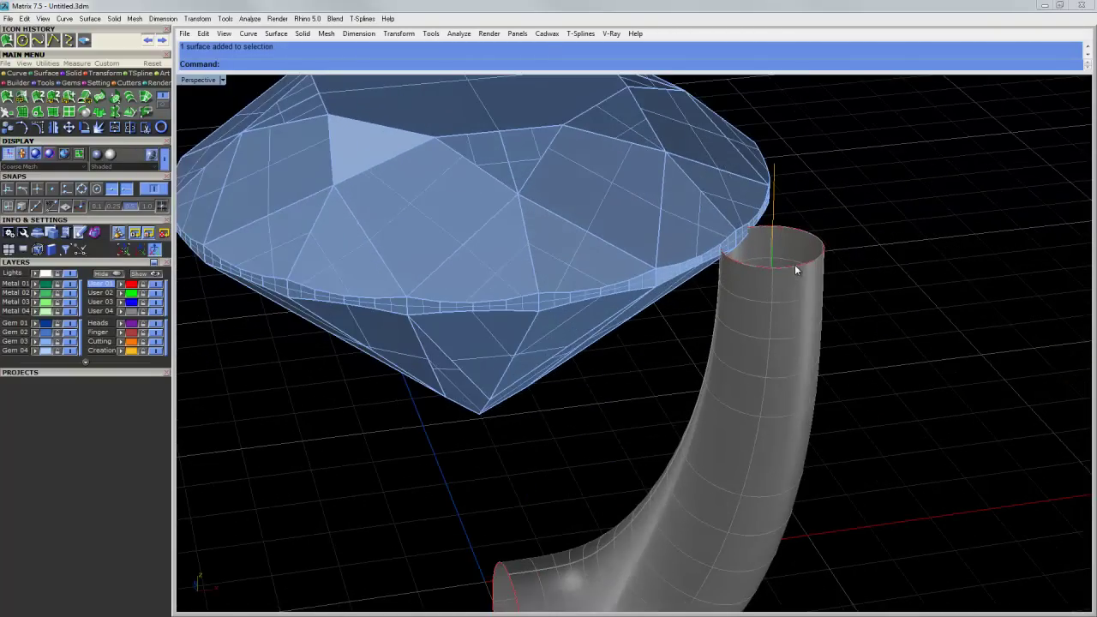
pyautogui.click(795, 265)
pyautogui.click(822, 292)
pyautogui.rightClick(797, 259)
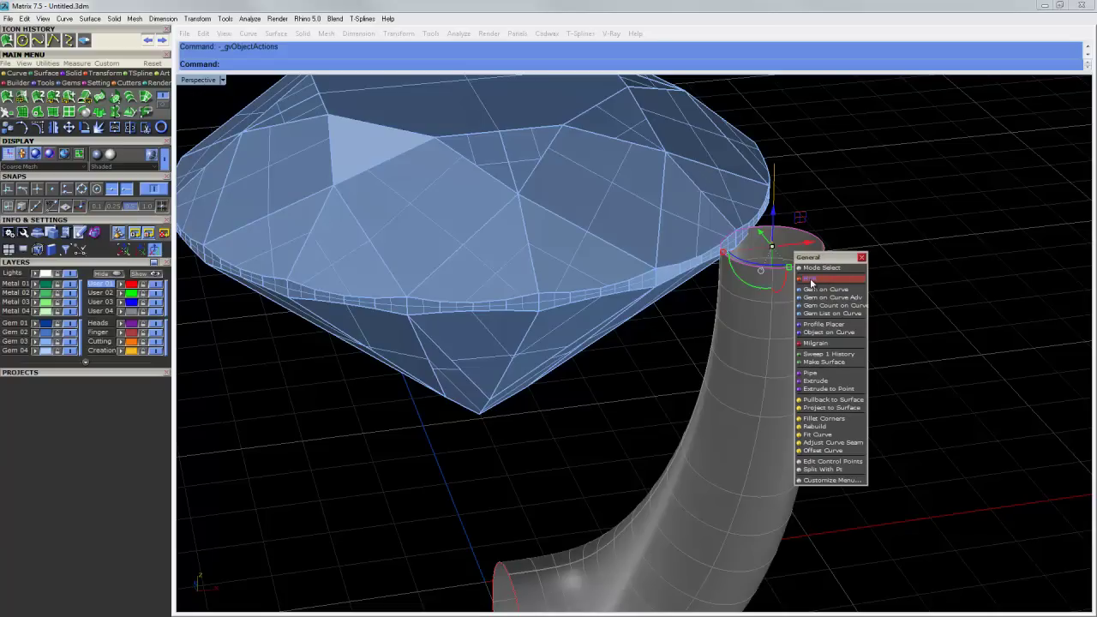
pyautogui.click(810, 280)
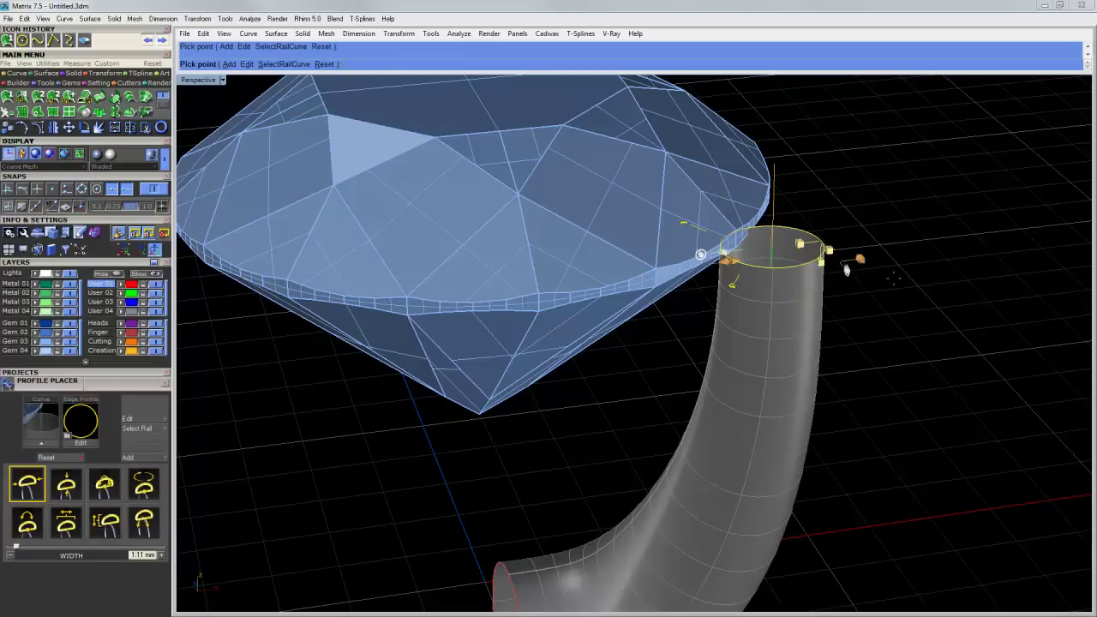
pyautogui.rightClick(851, 213)
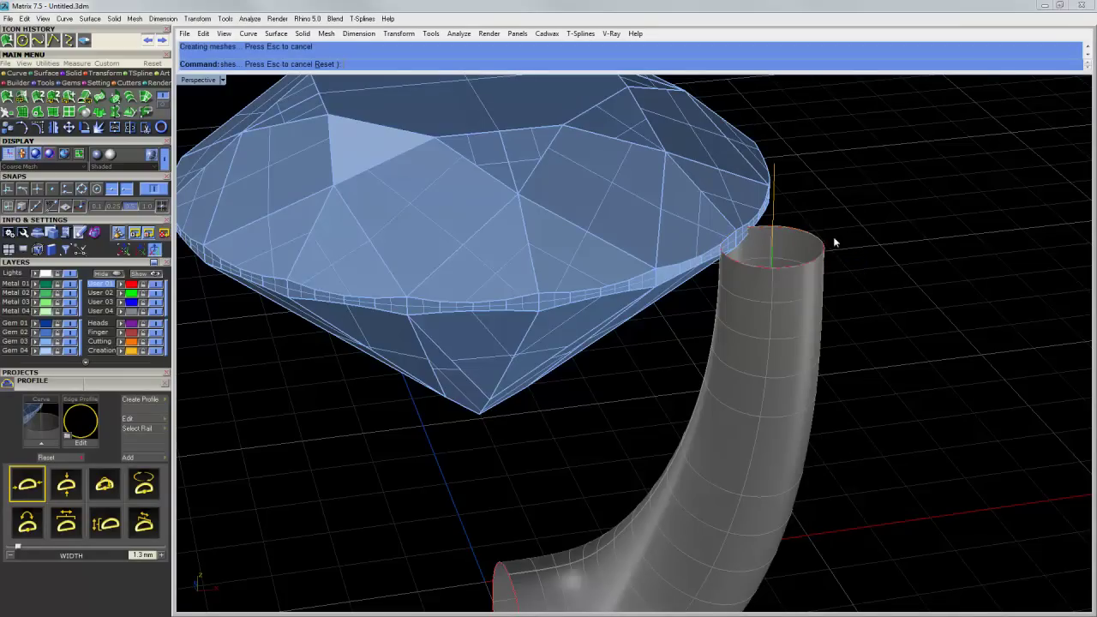
# - Add a Profile Cap to the prong's upper profile and raise its height to form a domed tip
pyautogui.click(815, 257)
pyautogui.click(816, 257)
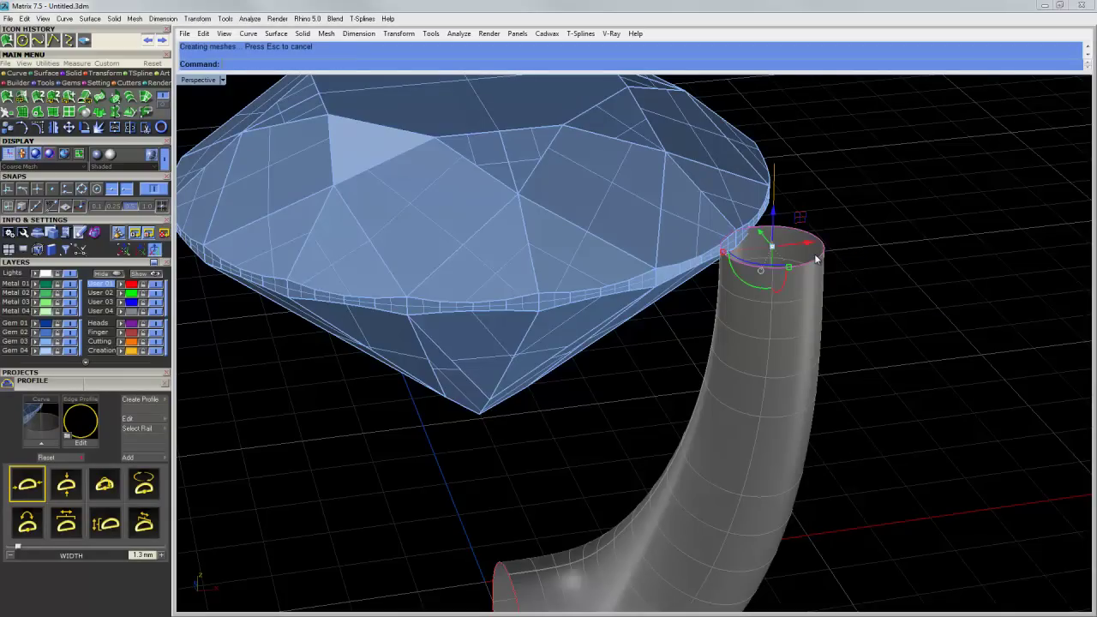
pyautogui.middleClick(816, 258)
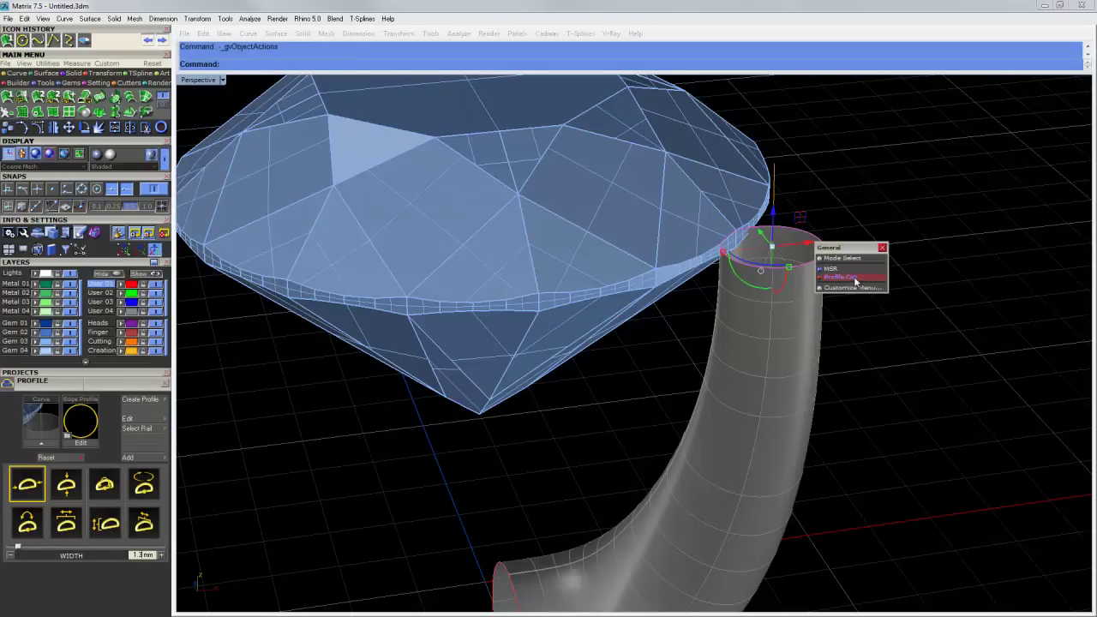
pyautogui.click(854, 276)
pyautogui.moveTo(748, 286); pyautogui.dragTo(741, 196)
pyautogui.rightClick(742, 196)
pyautogui.scroll(-4, 742, 196)
pyautogui.scroll(-2, 744, 214)
pyautogui.press('Escape')
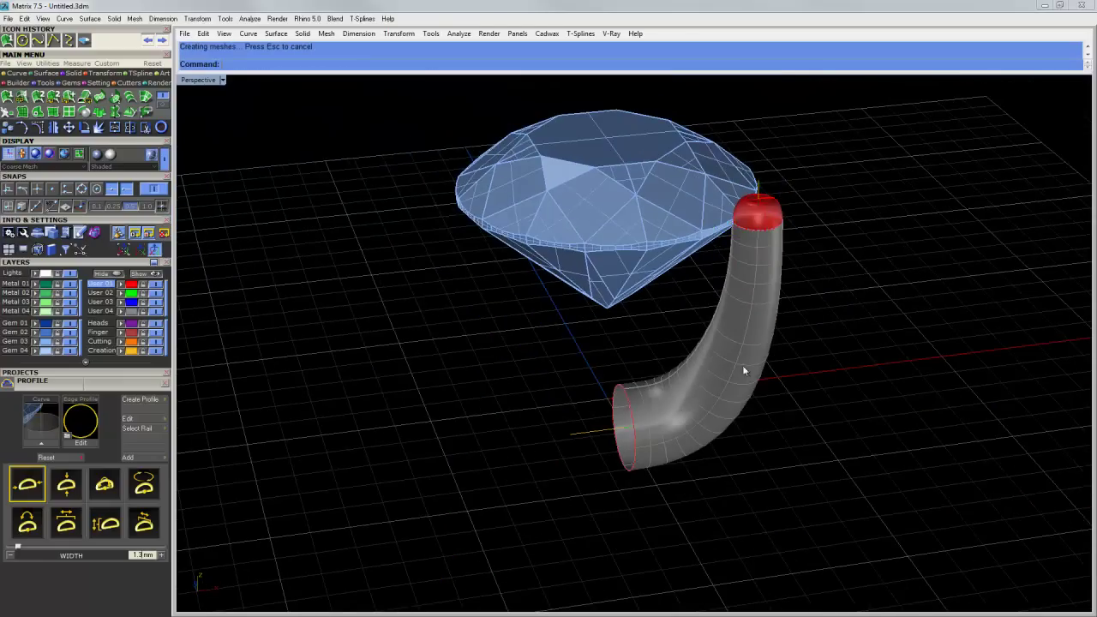
# - Move the domed cap surface on the prong tip to layer User 04
pyautogui.moveTo(743, 367); pyautogui.dragTo(766, 347, button='right')
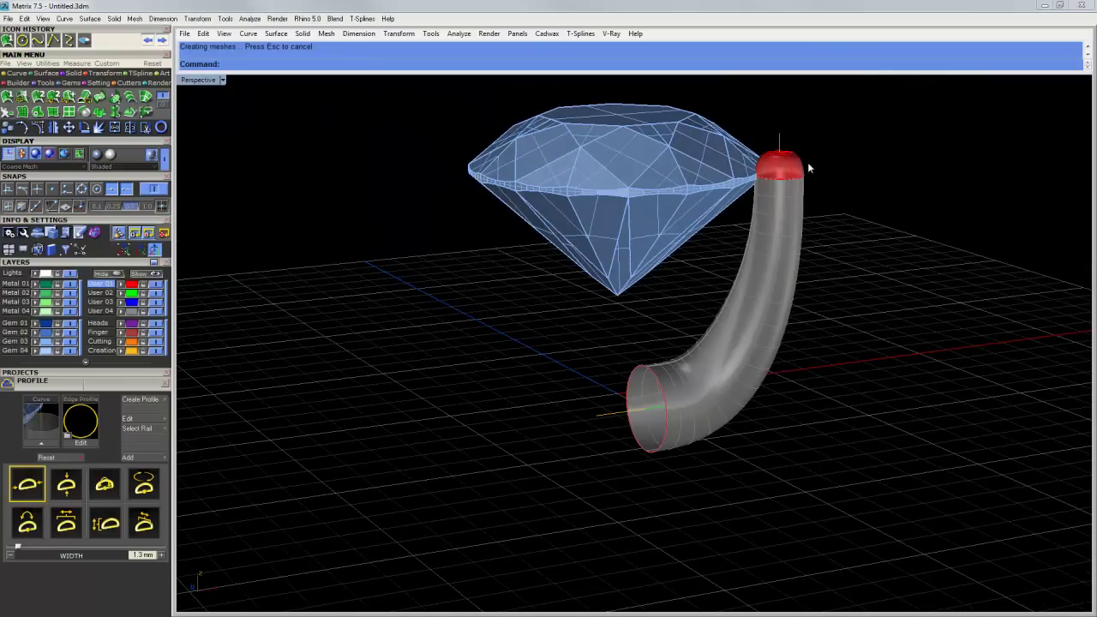
pyautogui.click(781, 166)
pyautogui.click(120, 312)
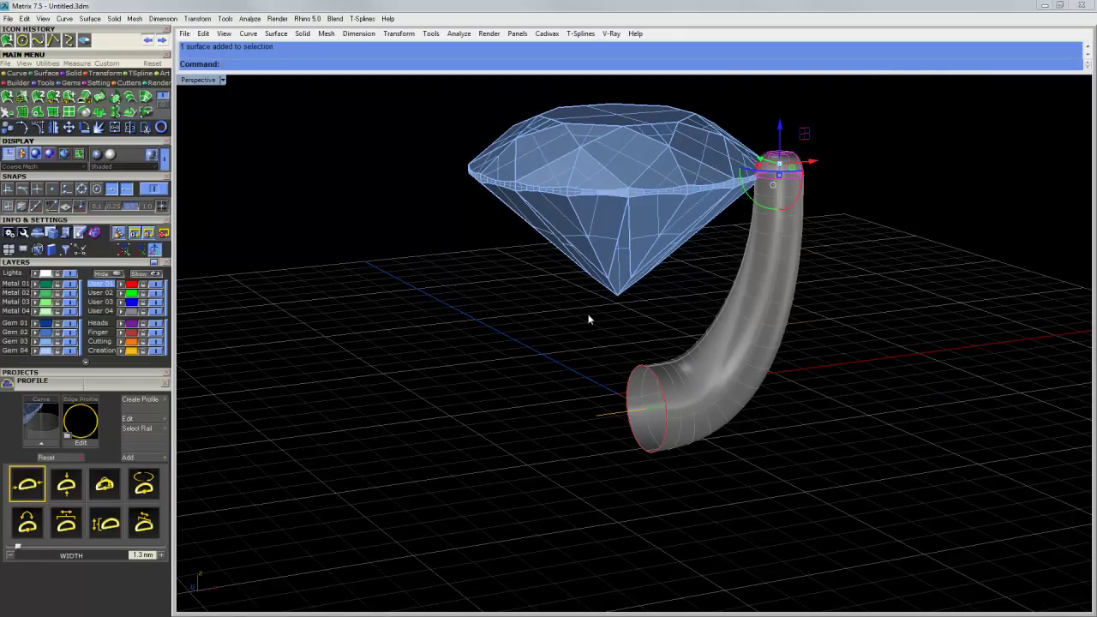
pyautogui.press('Escape')
# - Start the MSR action on the circle at the prong's lower end
pyautogui.moveTo(587, 321); pyautogui.dragTo(735, 347, button='right')
pyautogui.scroll(4, 703, 386)
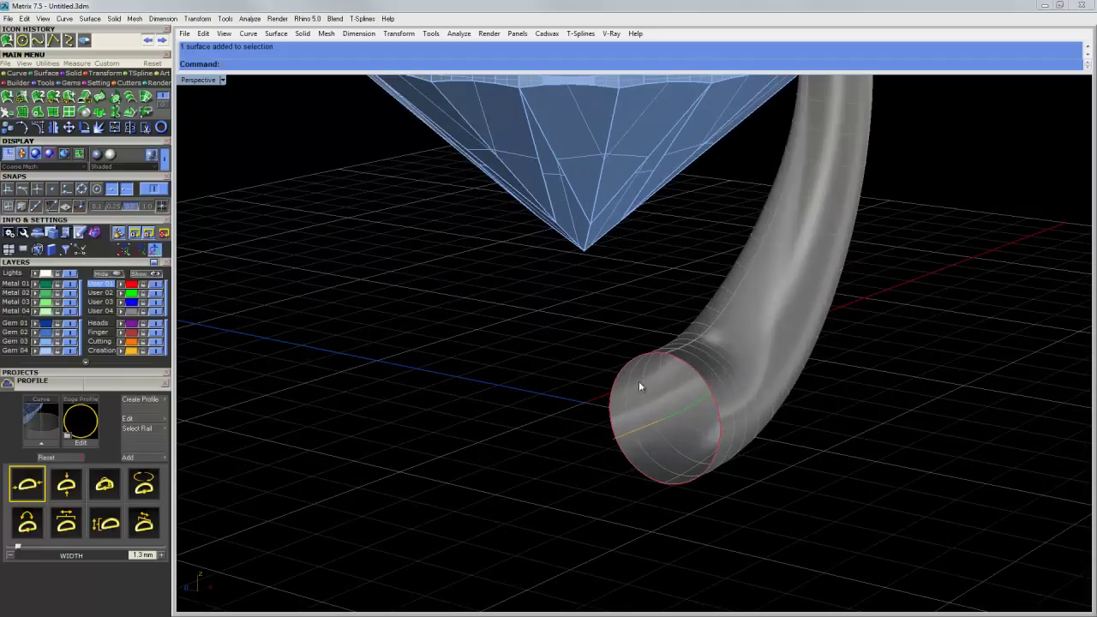
pyautogui.click(700, 375)
pyautogui.click(700, 376)
pyautogui.middleClick(699, 375)
pyautogui.click(706, 381)
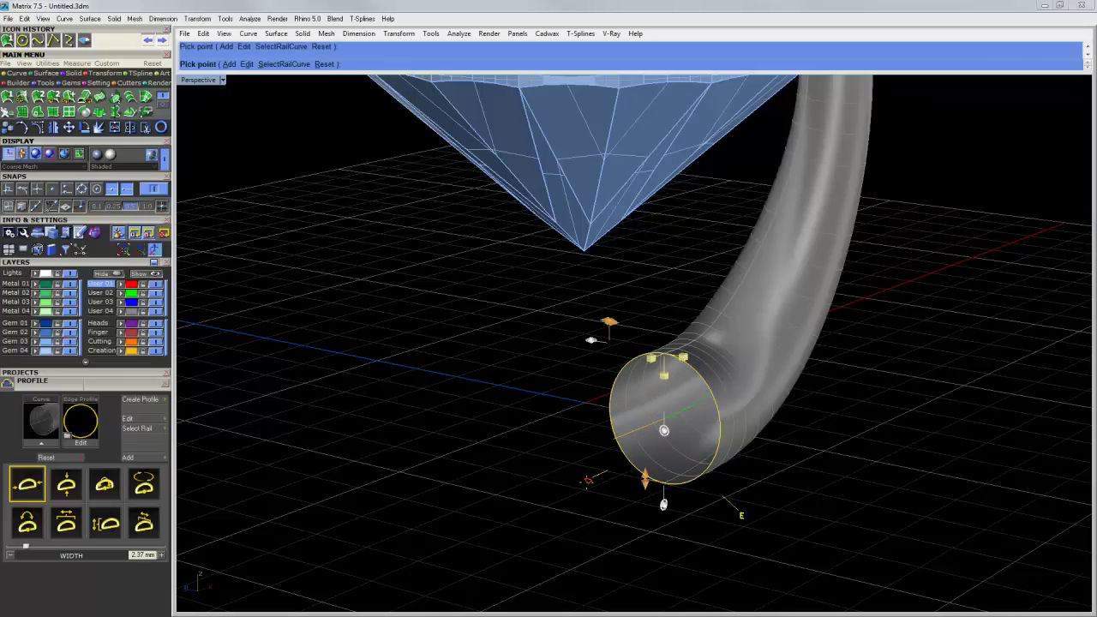
# - Replace the lower circle's shape with the rounded rectangular profileplacer_08.cpt from the Shank Profile library and accept it
pyautogui.click(586, 480)
pyautogui.click(401, 142)
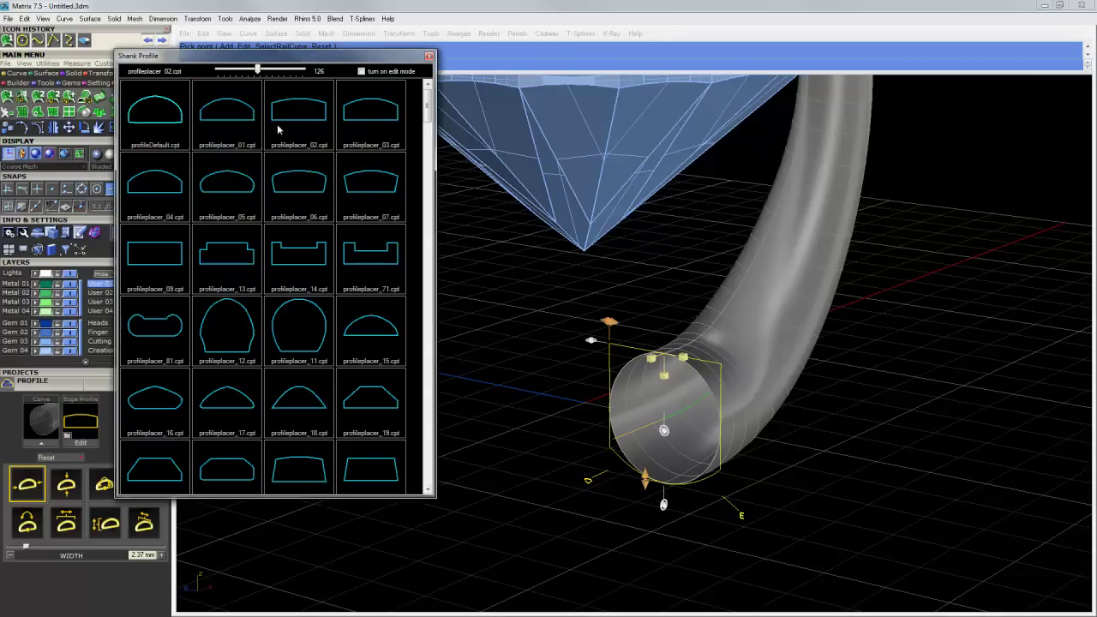
pyautogui.moveTo(427, 109); pyautogui.dragTo(403, 229)
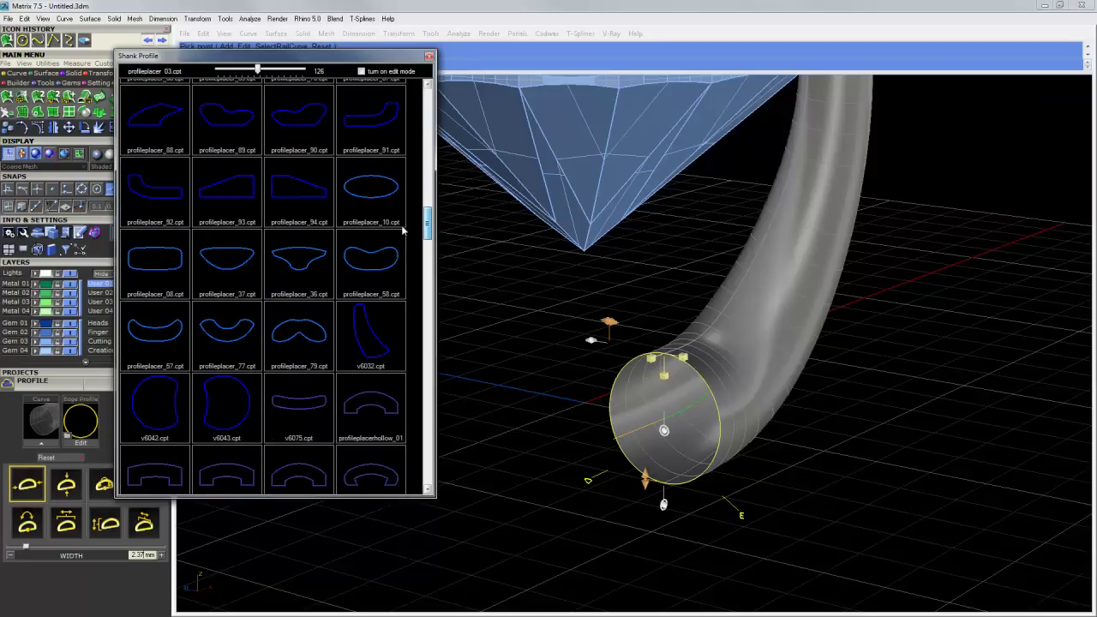
pyautogui.click(161, 273)
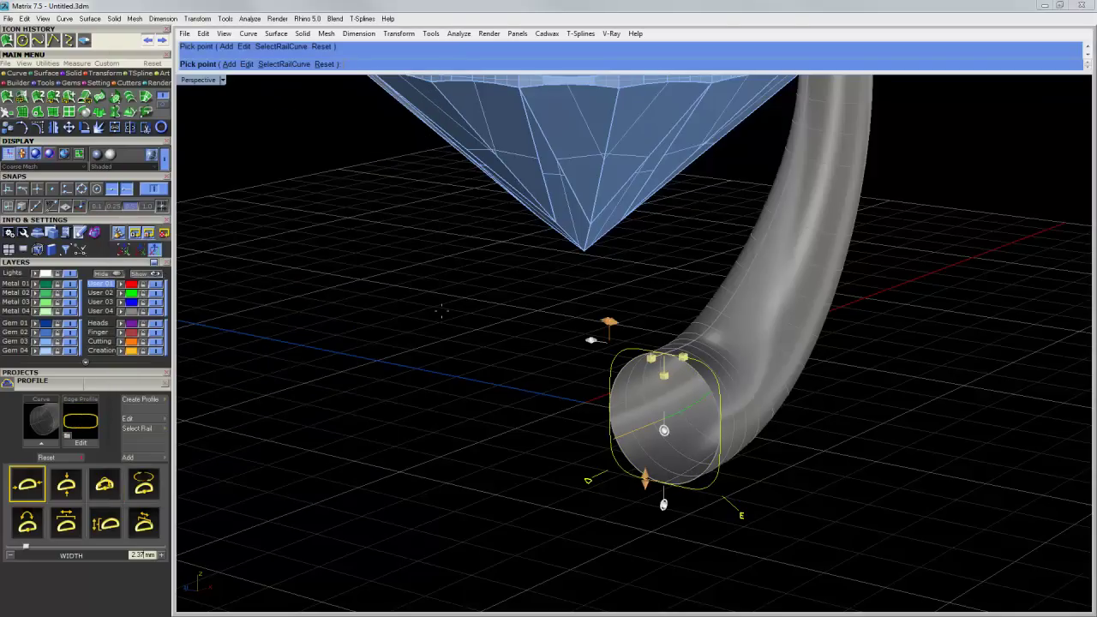
pyautogui.press('Return')
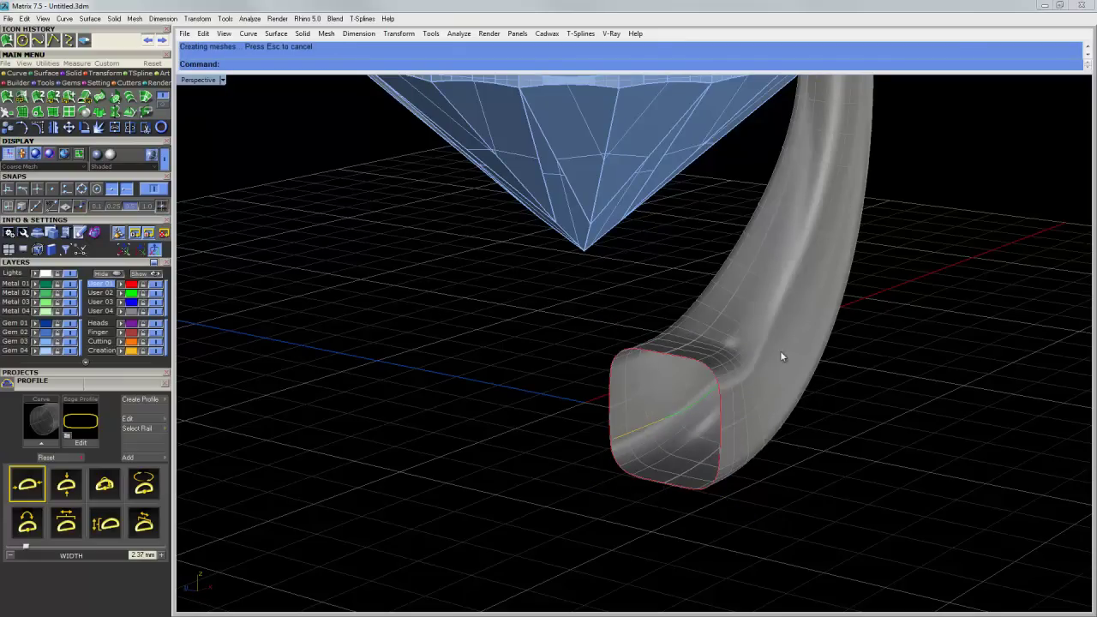
# - Scale up the profile beneath the prong's cap slightly with the gumball
pyautogui.moveTo(884, 415); pyautogui.dragTo(775, 400, button='right')
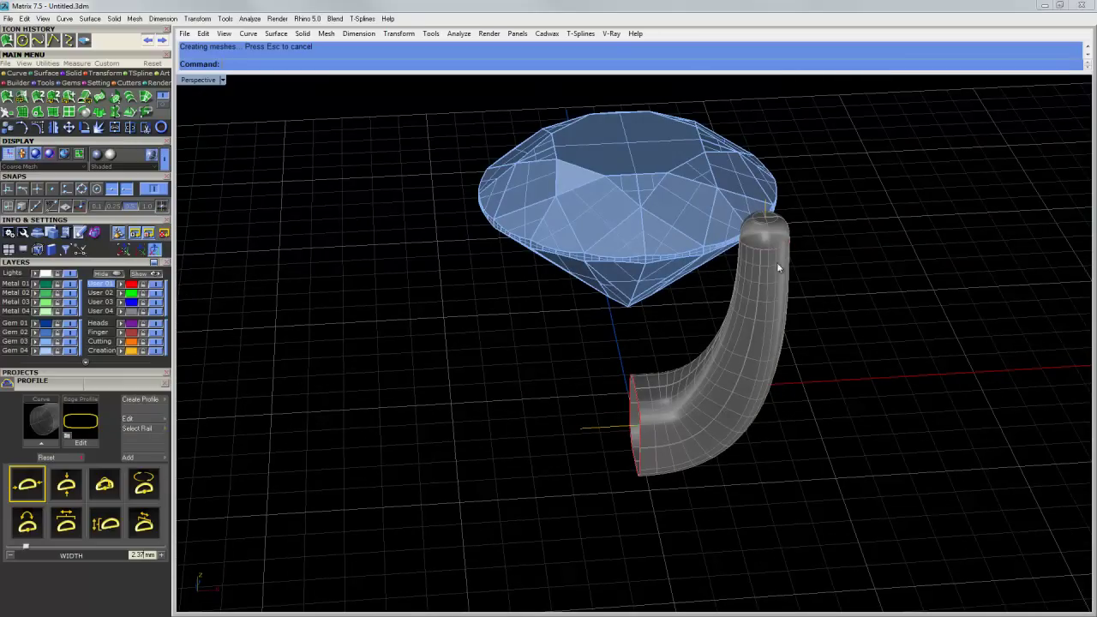
pyautogui.moveTo(787, 225); pyautogui.dragTo(786, 282, button='right')
pyautogui.scroll(4, 788, 359)
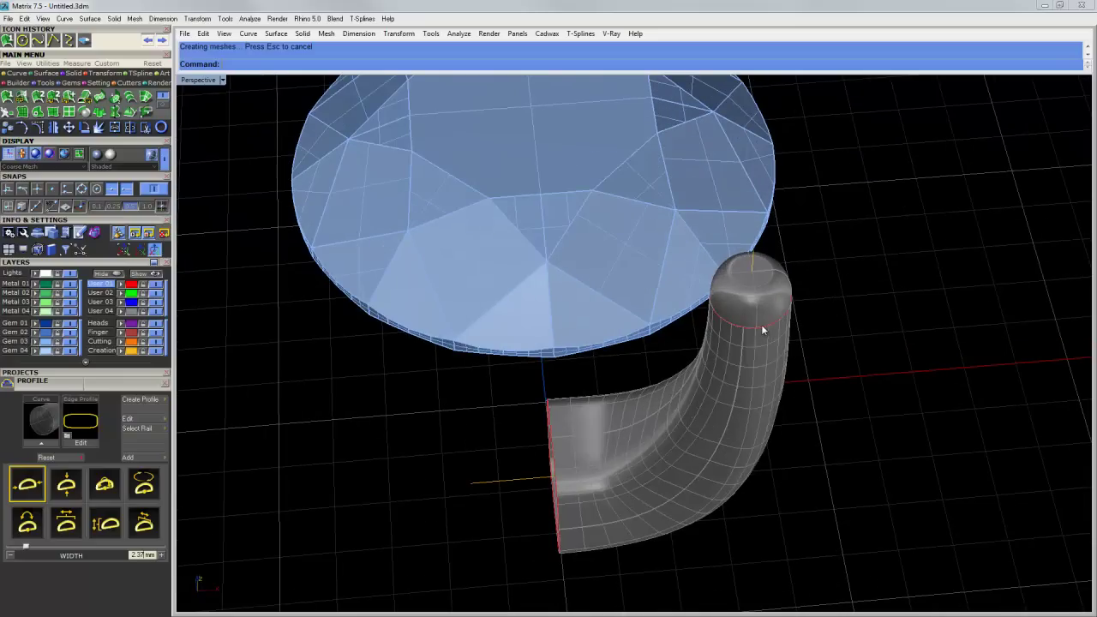
pyautogui.click(763, 329)
pyautogui.click(764, 331)
pyautogui.click(764, 329)
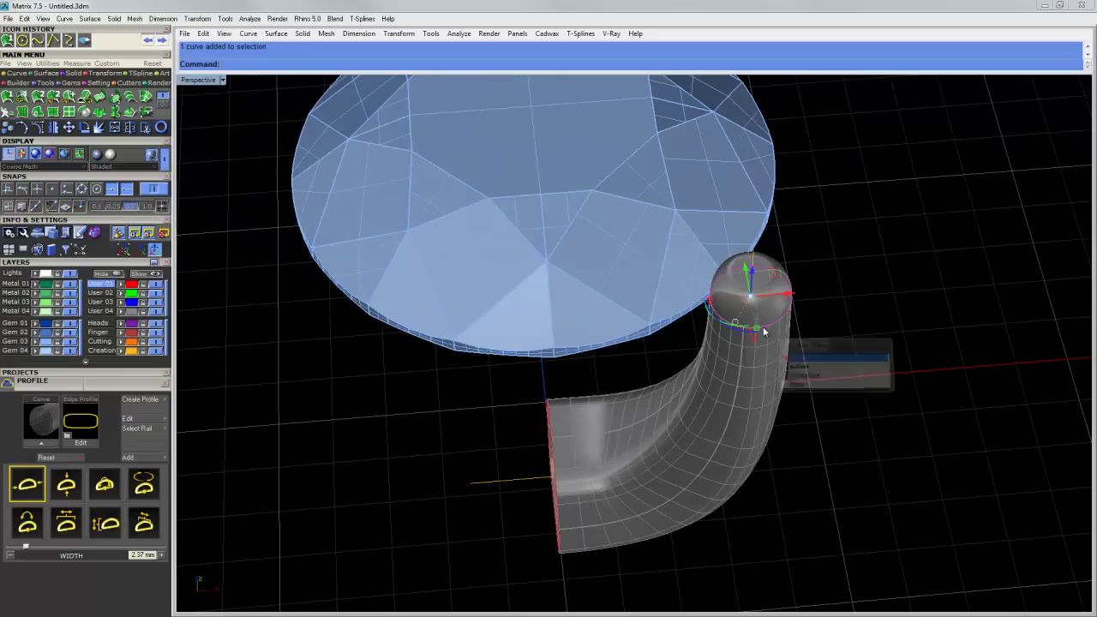
pyautogui.moveTo(710, 301); pyautogui.dragTo(704, 303)
# - Adjust the rounded rectangular profile at the prong's lower end
pyautogui.moveTo(807, 446); pyautogui.dragTo(670, 442, button='right')
pyautogui.click(681, 408)
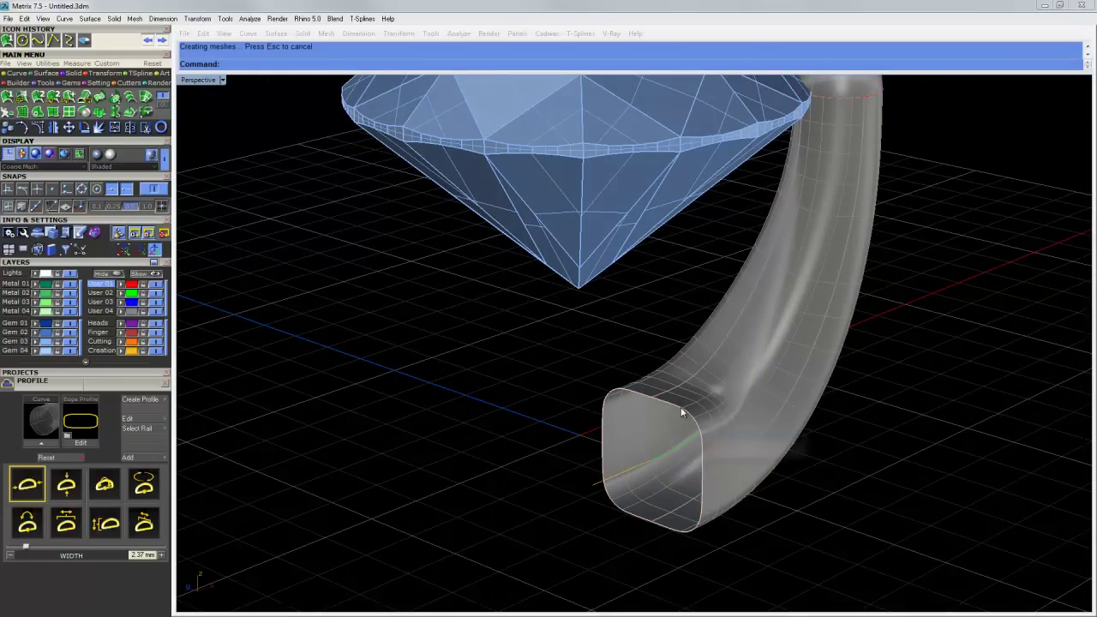
pyautogui.click(624, 358)
pyautogui.moveTo(846, 392); pyautogui.dragTo(774, 371, button='right')
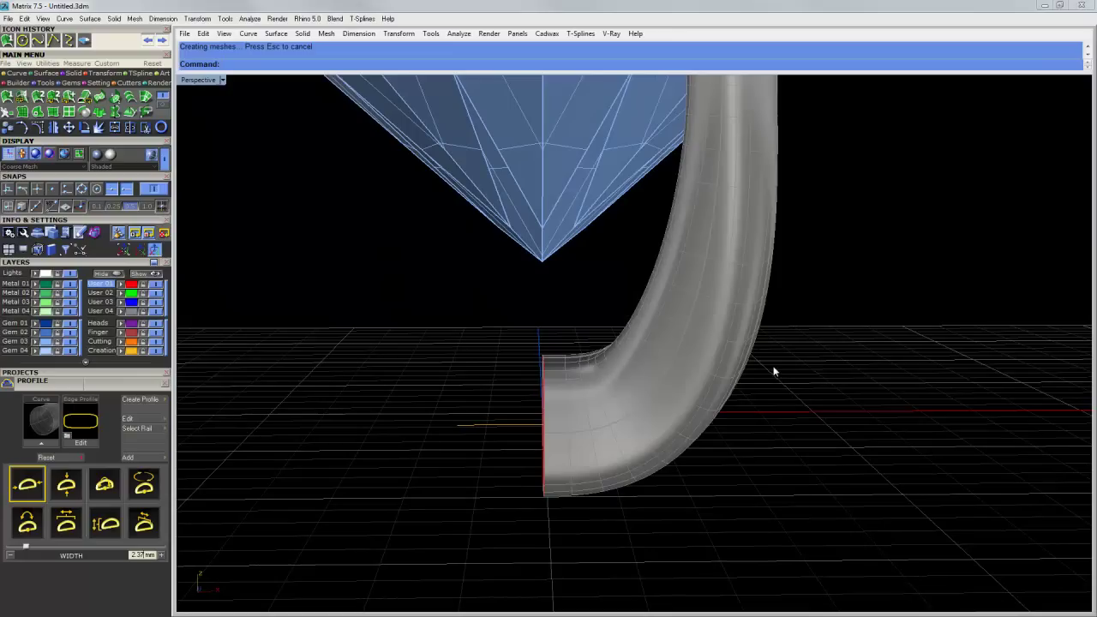
# - Examine how the direction line and the rail curve relate to the profile at the prong's lower end
pyautogui.click(489, 426)
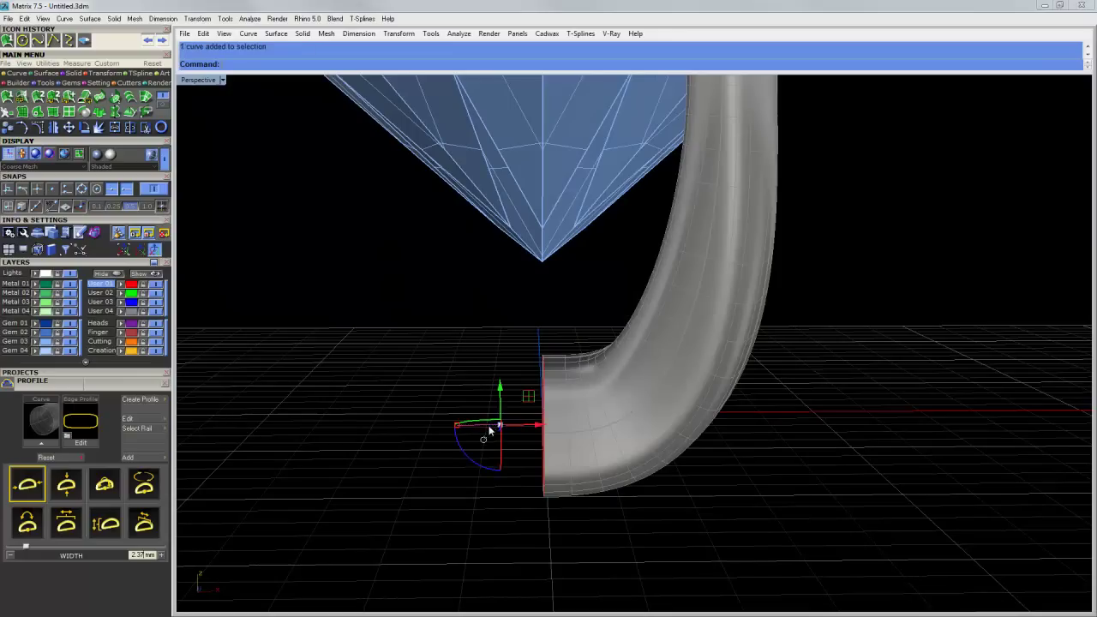
pyautogui.moveTo(457, 467)
pyautogui.mouseDown(button='right')
pyautogui.moveTo(455, 443)
pyautogui.moveTo(465, 448)
pyautogui.mouseUp(button='right')
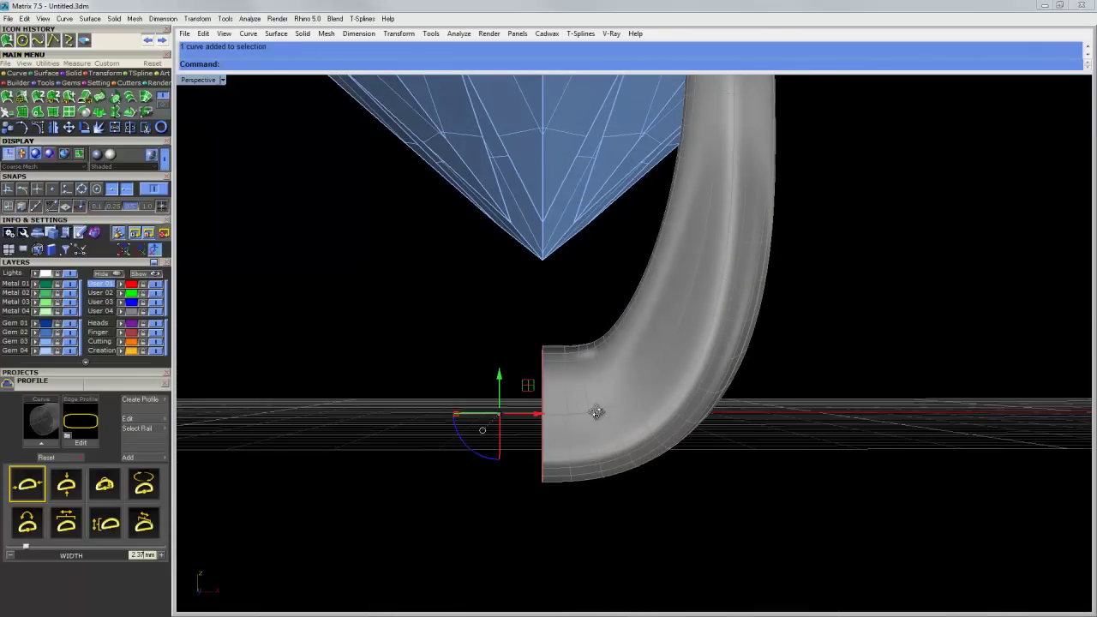
pyautogui.moveTo(597, 412); pyautogui.dragTo(630, 401, button='right')
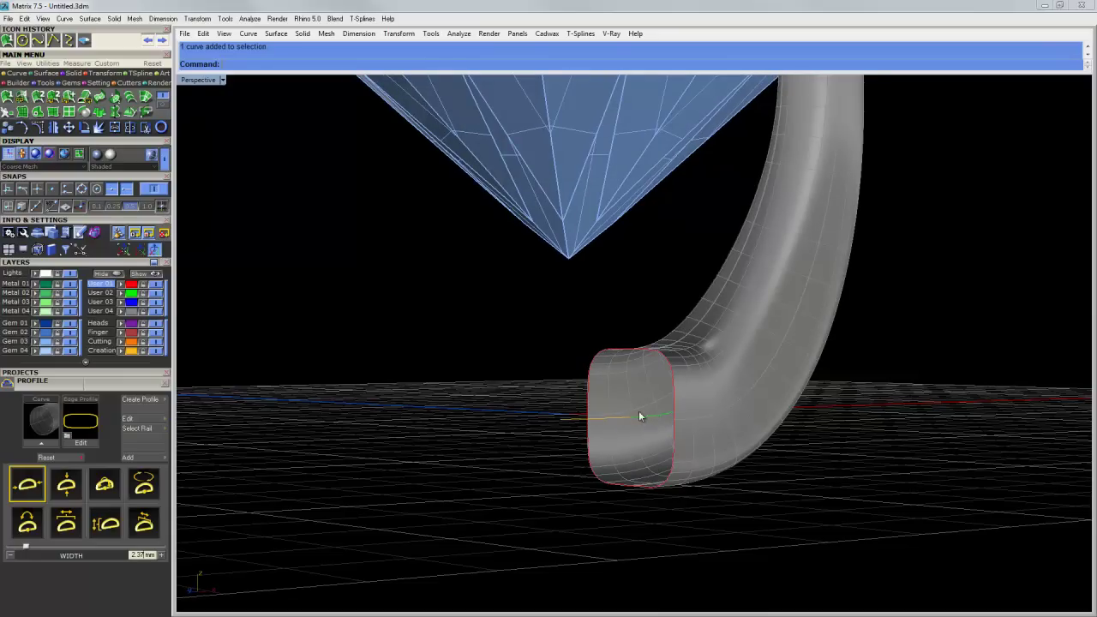
pyautogui.moveTo(674, 440); pyautogui.dragTo(705, 442, button='right')
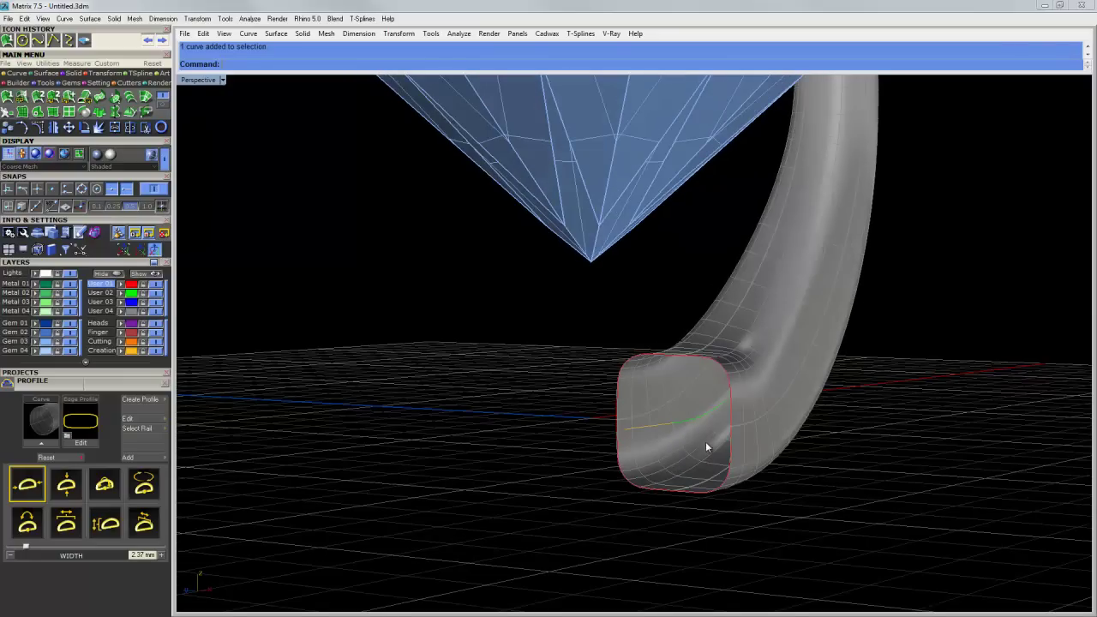
pyautogui.click(694, 422)
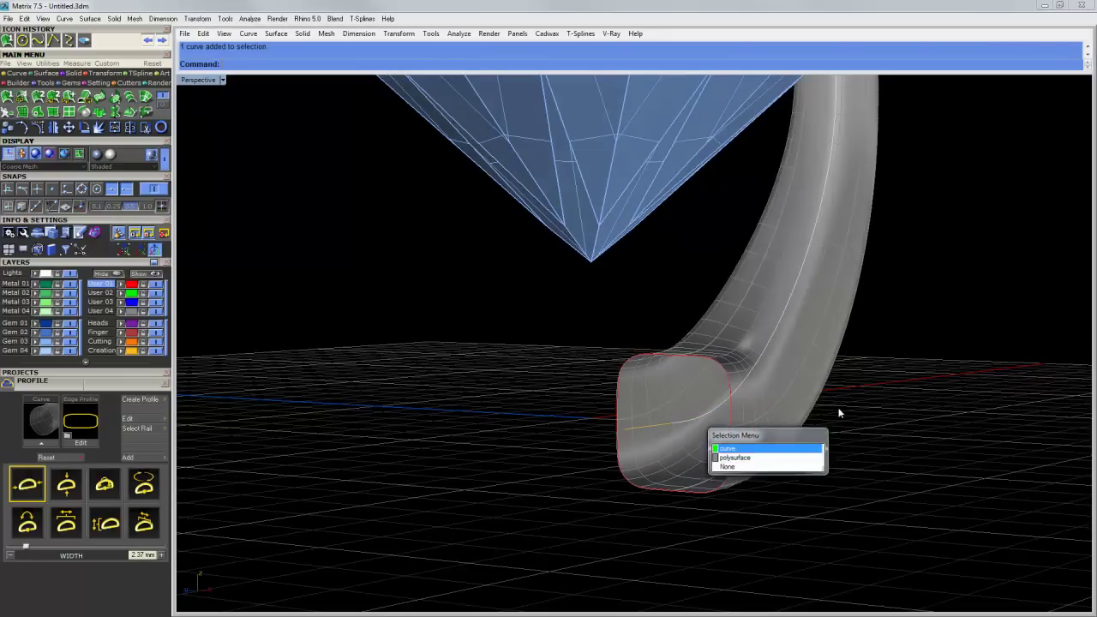
pyautogui.click(724, 453)
pyautogui.moveTo(888, 402); pyautogui.dragTo(784, 413, button='right')
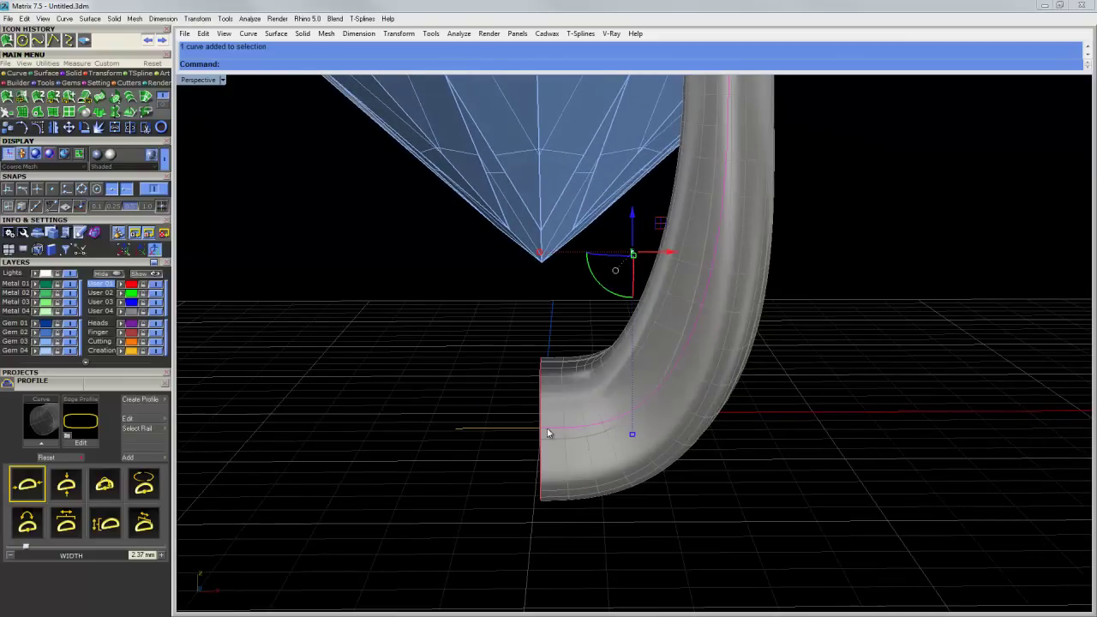
# - Select the direction line at the prong's lower end and set the viewport display to Ghosted
pyautogui.click(529, 431)
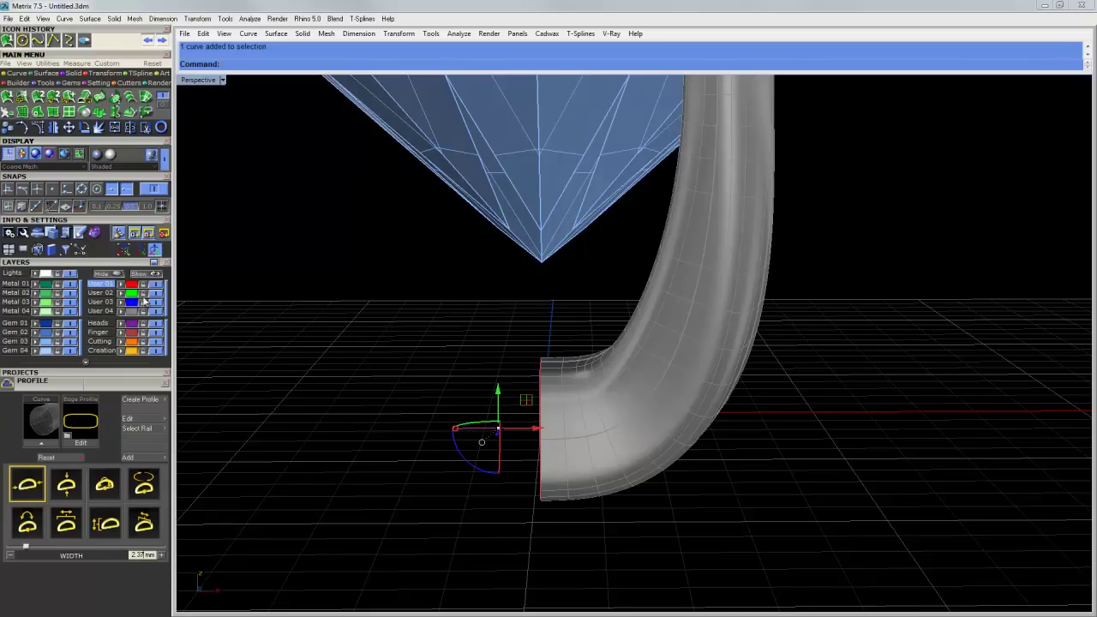
pyautogui.click(151, 166)
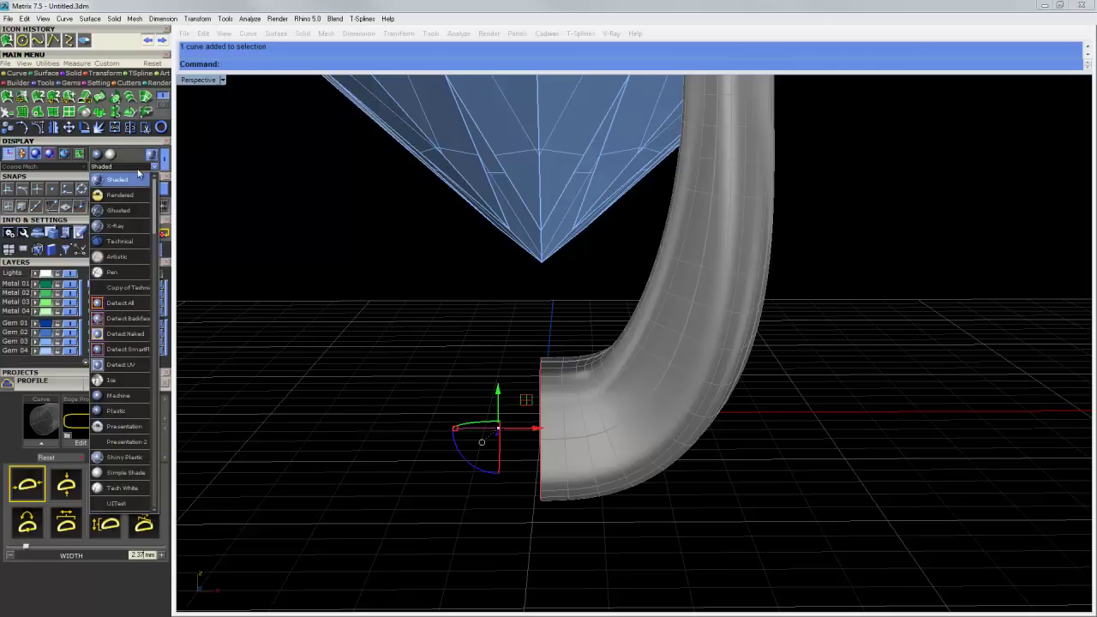
pyautogui.click(129, 211)
pyautogui.scroll(-6, 482, 297)
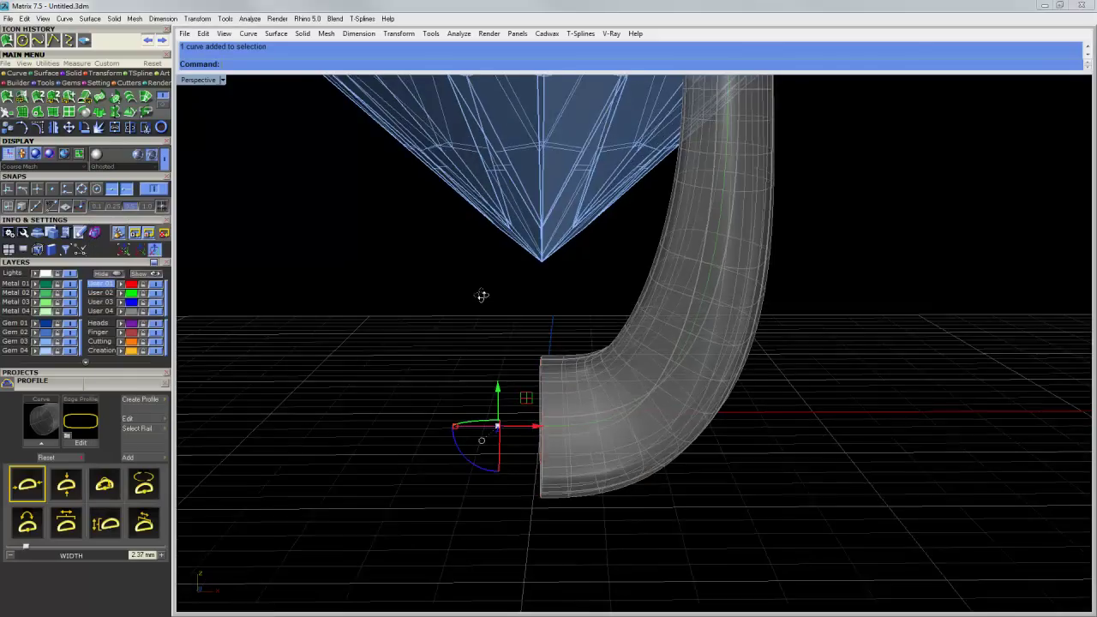
pyautogui.scroll(3, 488, 377)
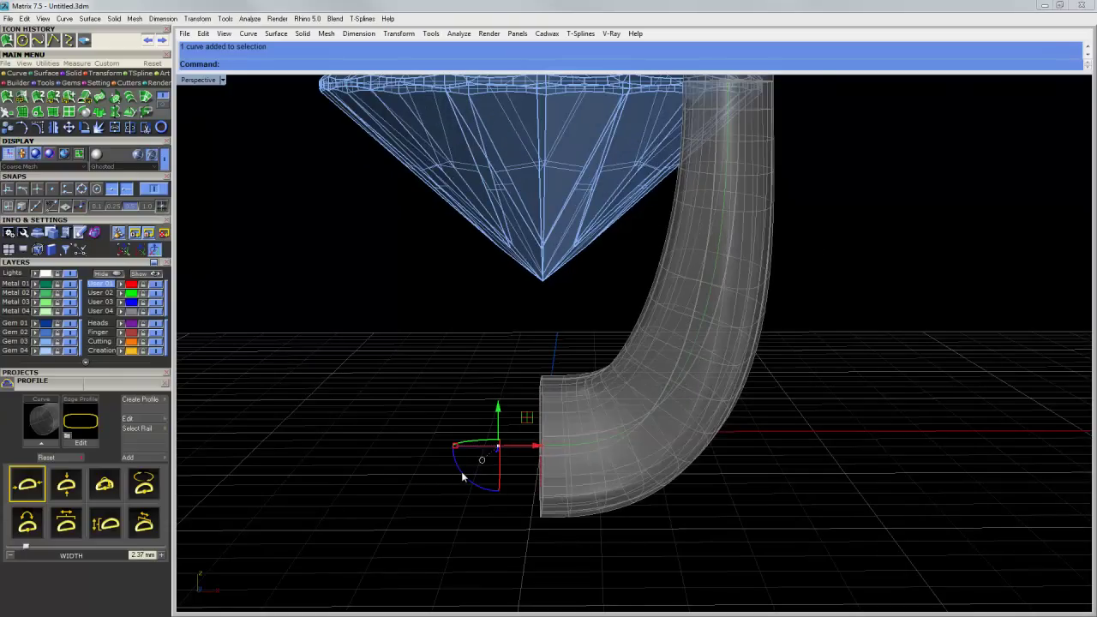
# - Rotate the direction line and nudge it down slightly with the gumball to angle the prong's lower end
pyautogui.moveTo(462, 476); pyautogui.dragTo(468, 492)
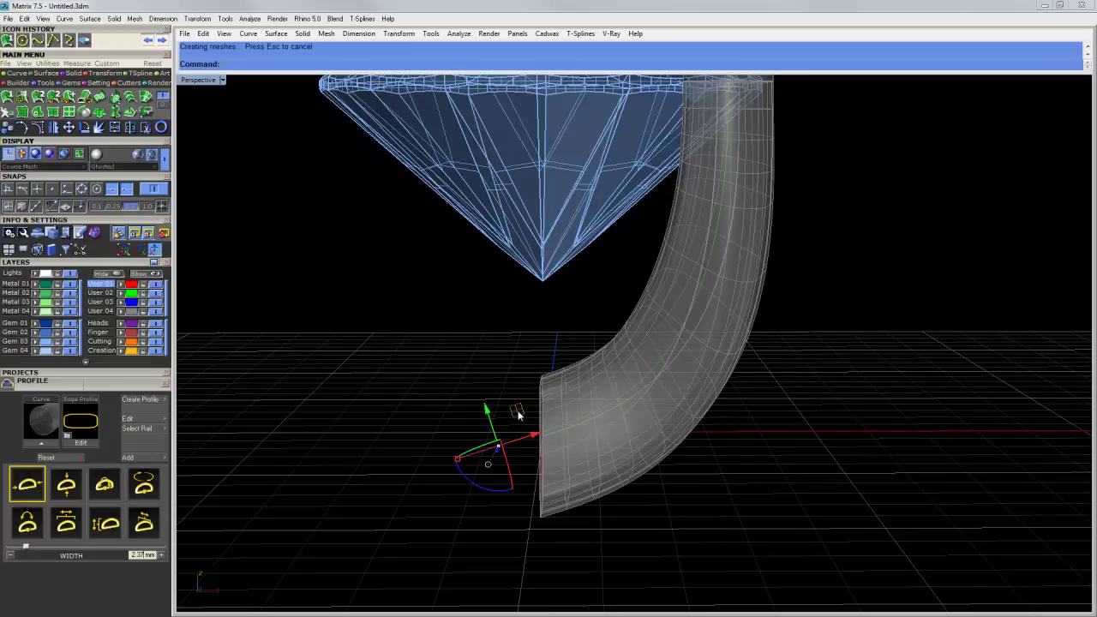
pyautogui.moveTo(517, 414)
pyautogui.mouseDown()
pyautogui.moveTo(548, 413)
pyautogui.moveTo(520, 424)
pyautogui.mouseUp()
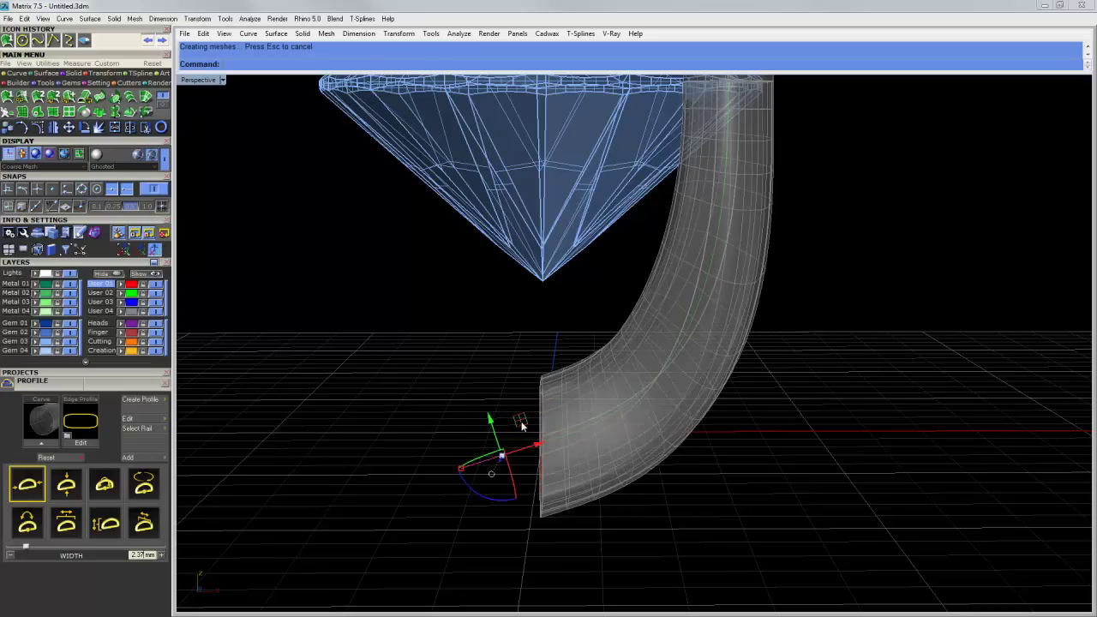
pyautogui.moveTo(477, 494); pyautogui.dragTo(478, 487)
pyautogui.moveTo(477, 486); pyautogui.dragTo(702, 497, button='right')
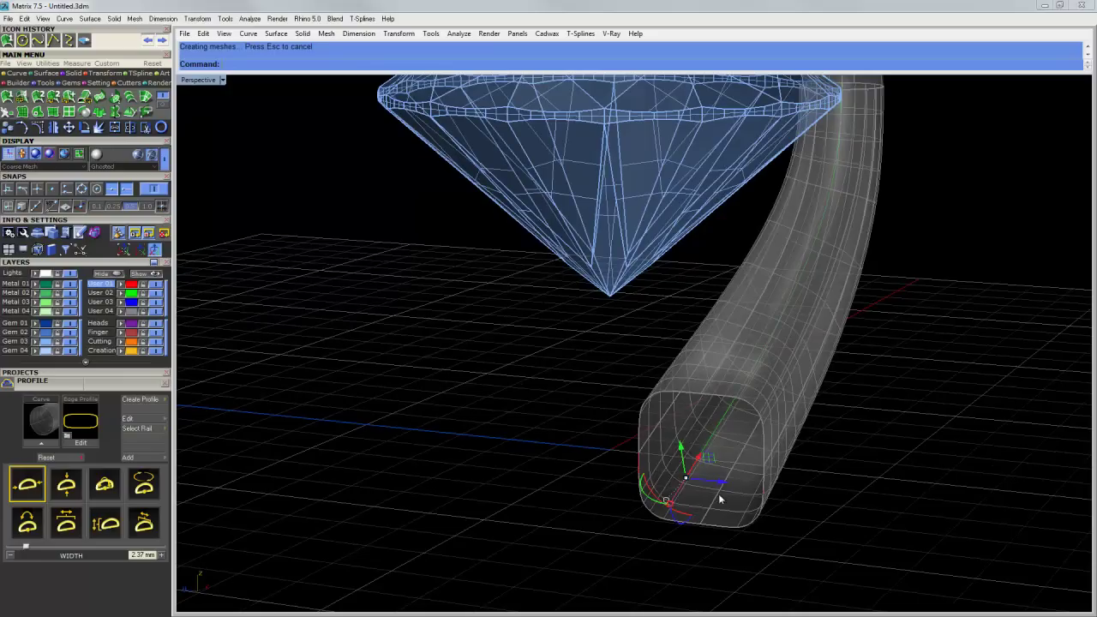
pyautogui.moveTo(655, 506); pyautogui.dragTo(643, 499)
# - Switch the viewport back to Shaded display and view the whole prong with the gem
pyautogui.moveTo(851, 469); pyautogui.dragTo(741, 486, button='right')
pyautogui.scroll(-5, 739, 465)
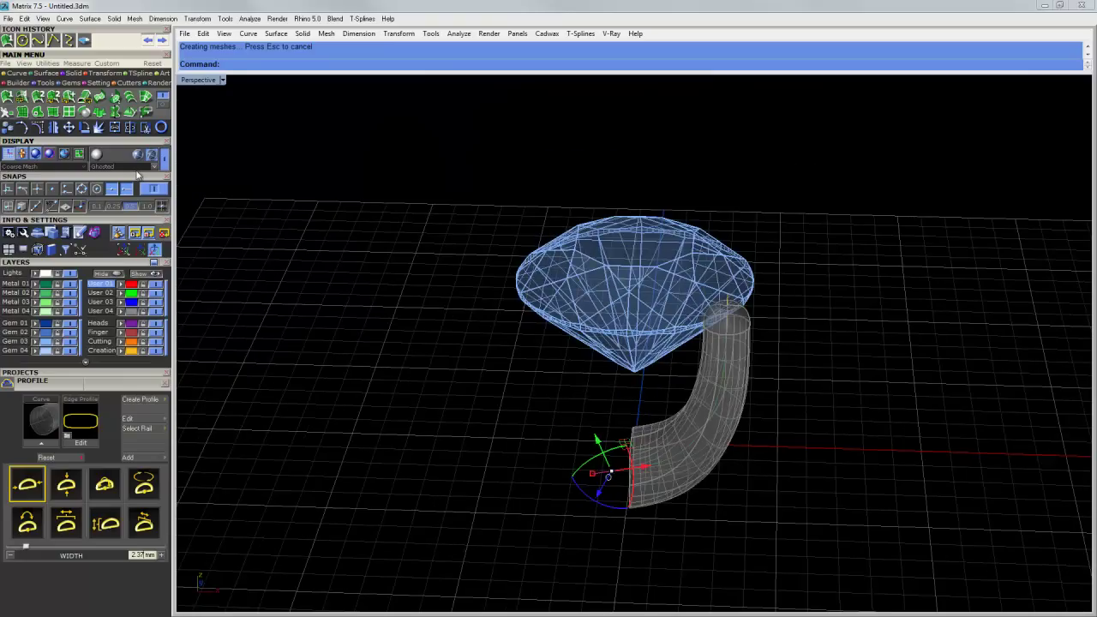
pyautogui.click(150, 156)
pyautogui.moveTo(489, 304); pyautogui.dragTo(688, 379, button='right')
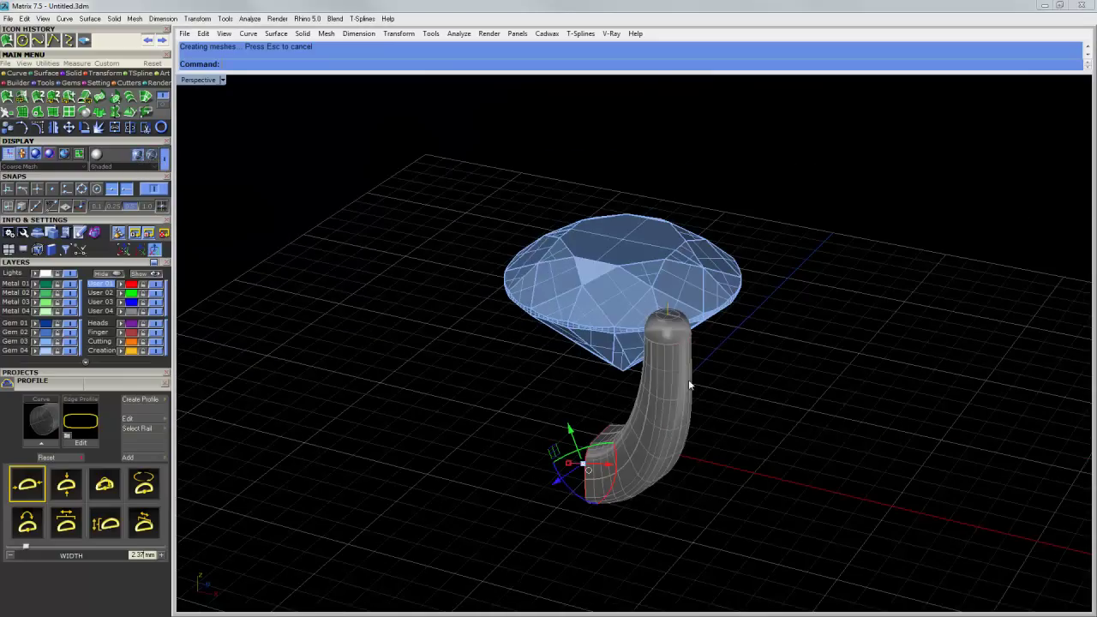
# - Mirror a copy of the prong and its cap about the origin to form a second prong joined at the lower end
pyautogui.click(654, 385)
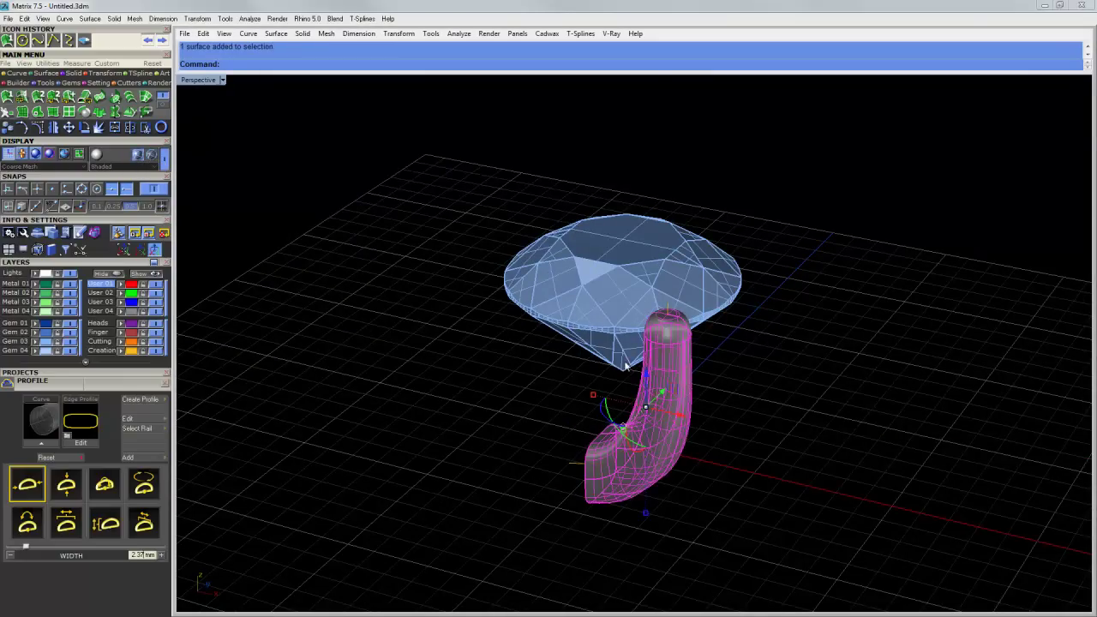
pyautogui.moveTo(625, 366); pyautogui.dragTo(742, 364, button='right')
pyautogui.click(825, 374)
pyautogui.click(778, 341)
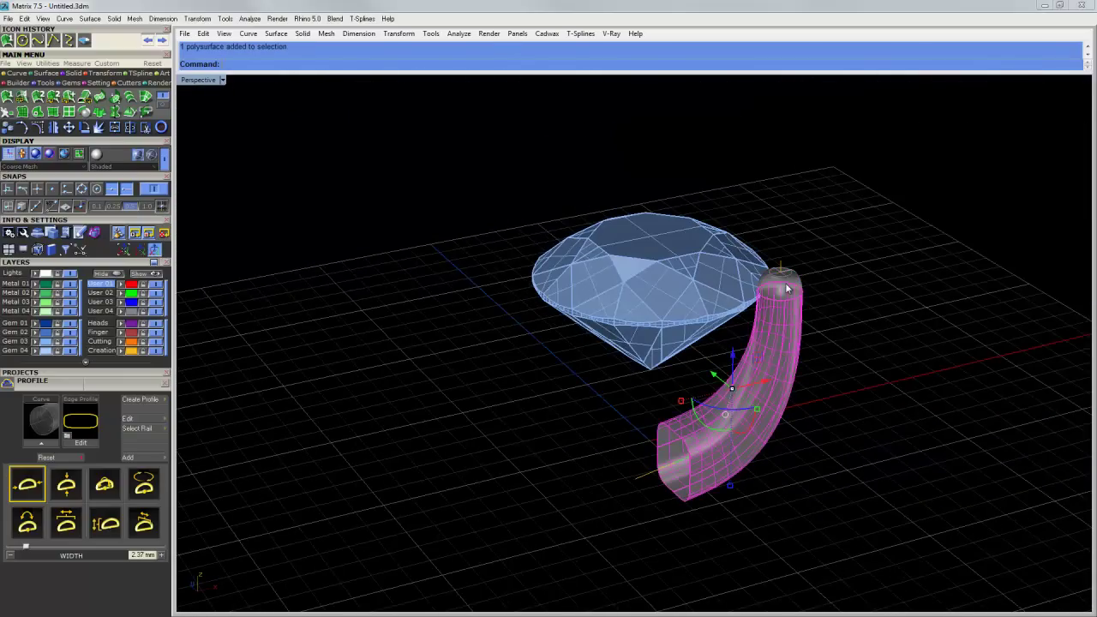
pyautogui.click(54, 127)
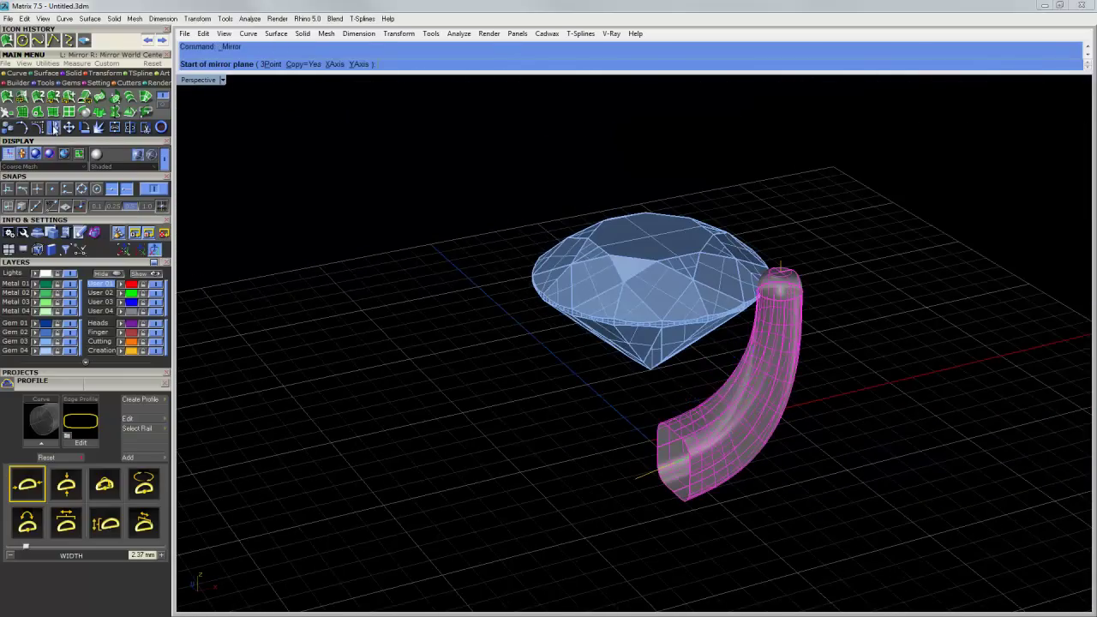
pyautogui.write('0')
pyautogui.press('Return')
pyautogui.click(773, 557)
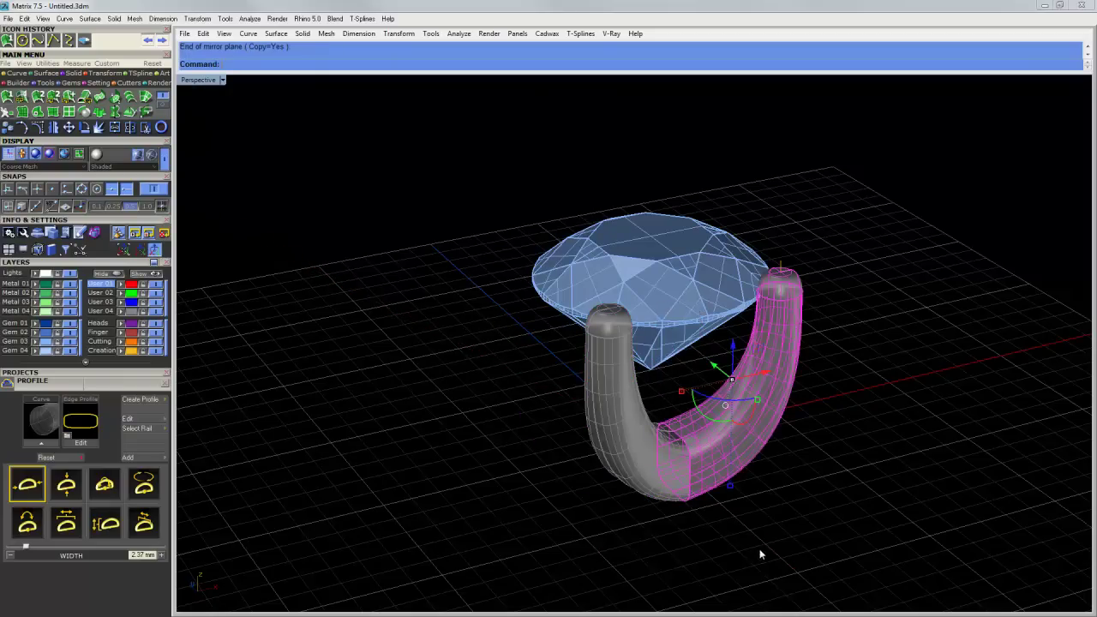
# - Mirror the joined pair of prongs about the origin to the opposite side of the gem and inspect the four-prong setting
pyautogui.keyDown('shift'); pyautogui.click(659, 486); pyautogui.keyUp('shift')
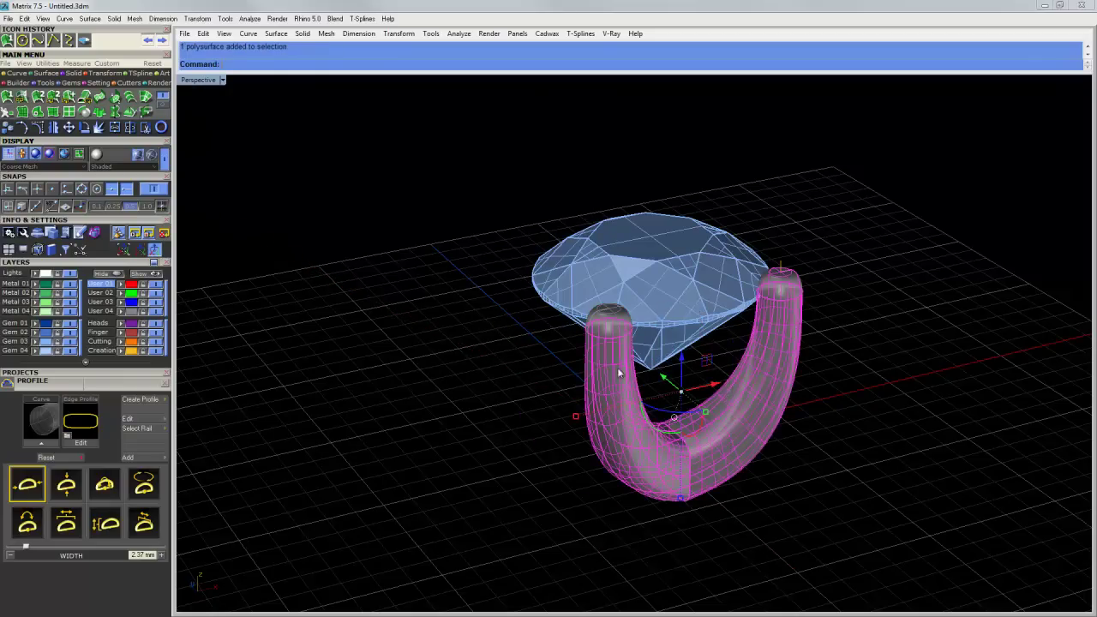
pyautogui.rightClick(609, 308)
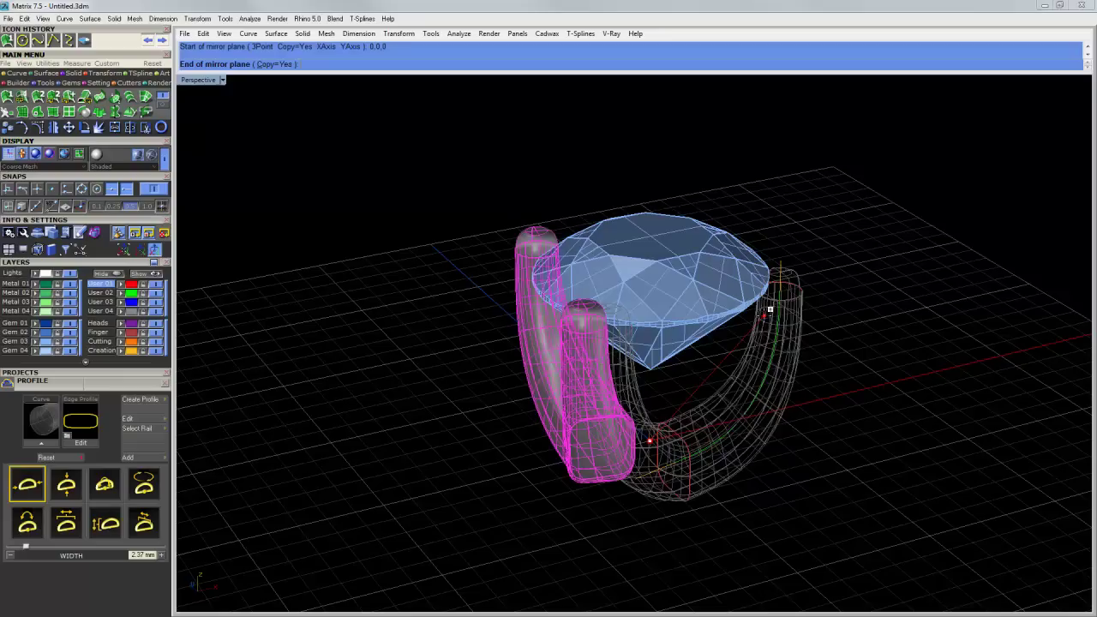
pyautogui.click(901, 302)
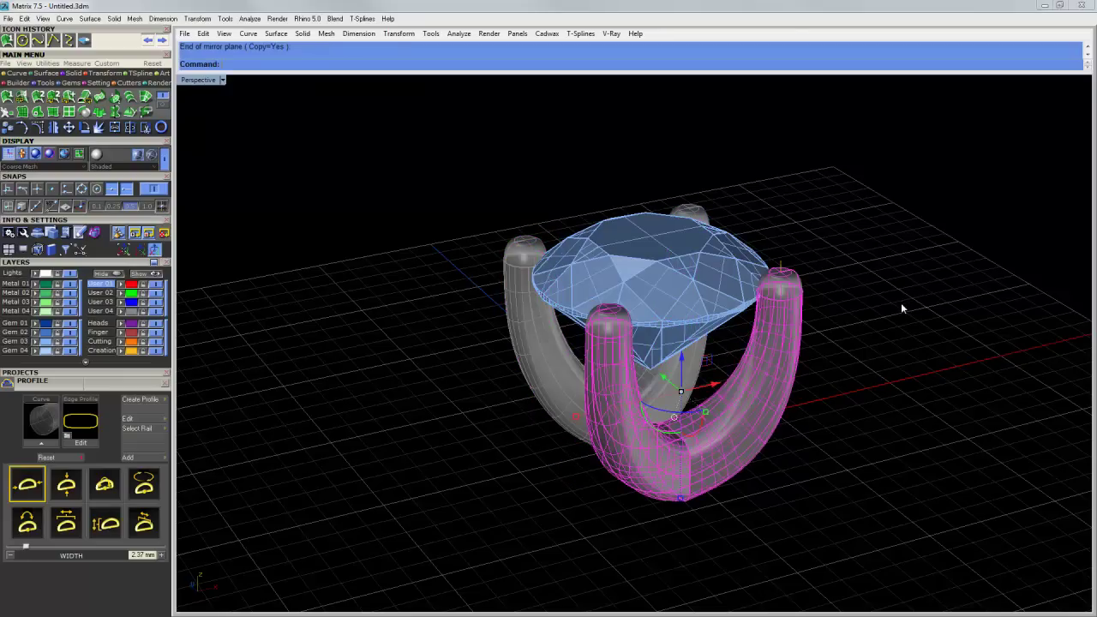
pyautogui.press('Escape')
pyautogui.moveTo(767, 386); pyautogui.dragTo(825, 371, button='right')
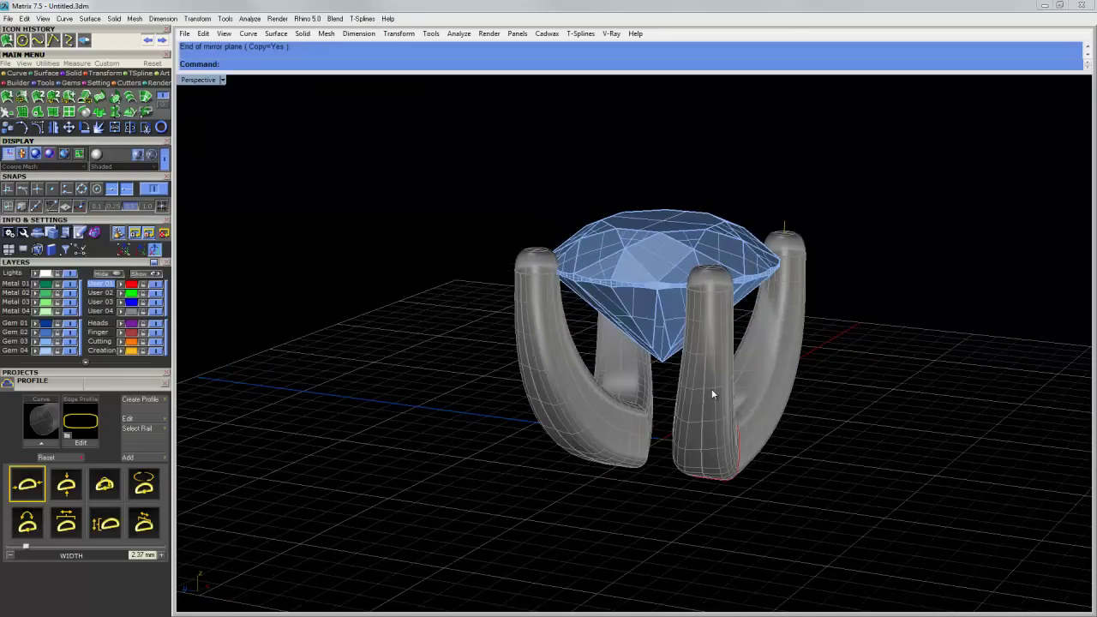
pyautogui.moveTo(711, 390); pyautogui.dragTo(716, 490, button='right')
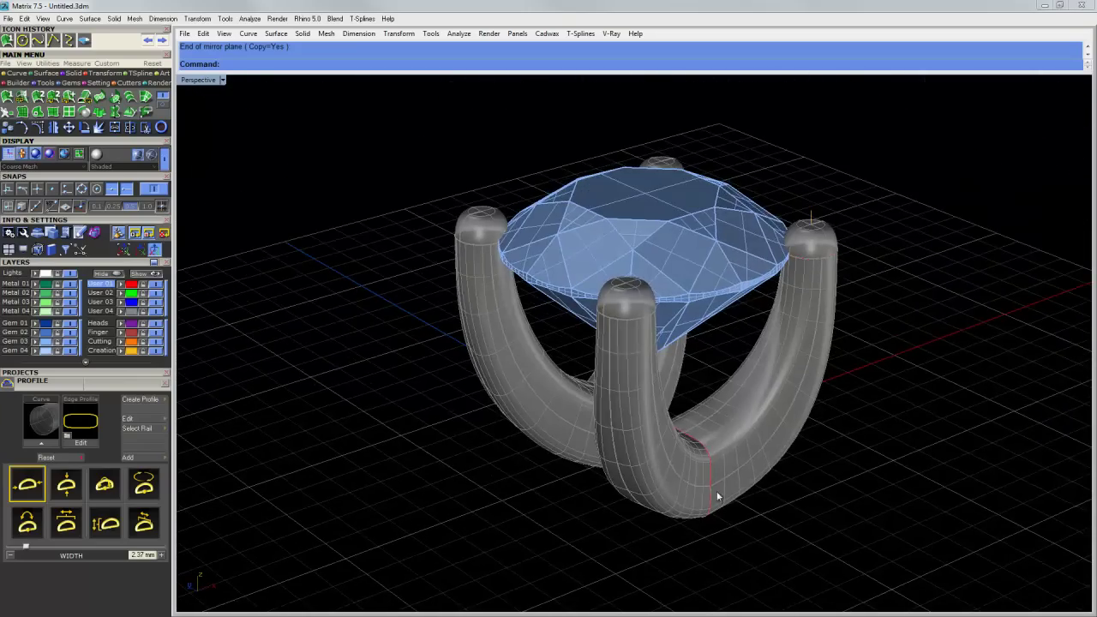
pyautogui.scroll(6, 711, 441)
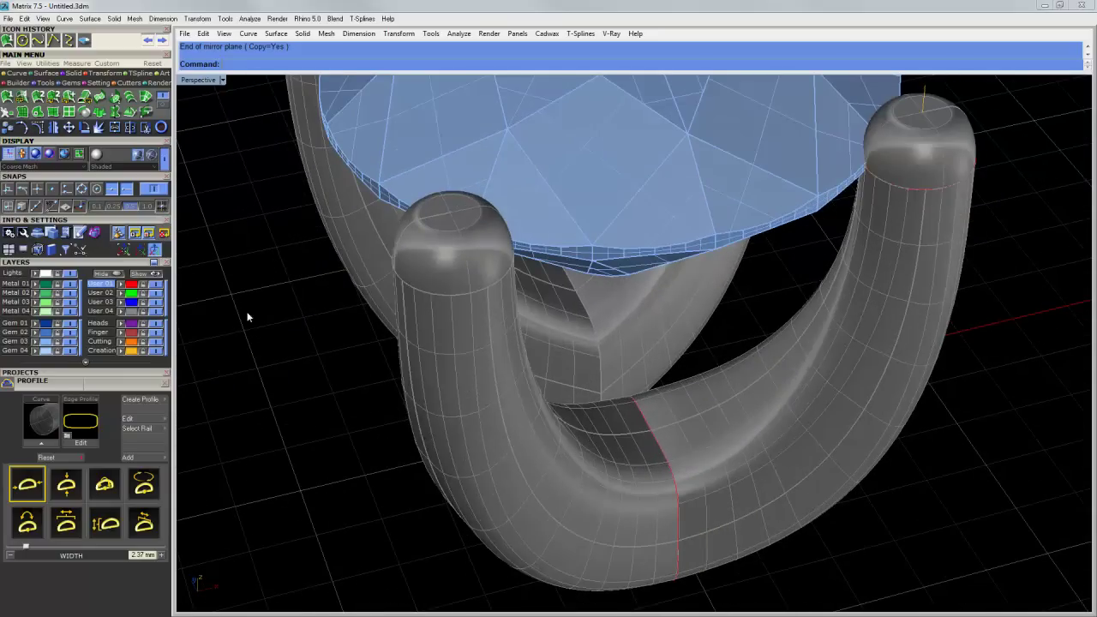
# - Show the setting in Ghosted display and adjust the direction line at the first prong's lower end with the gumball
pyautogui.click(152, 155)
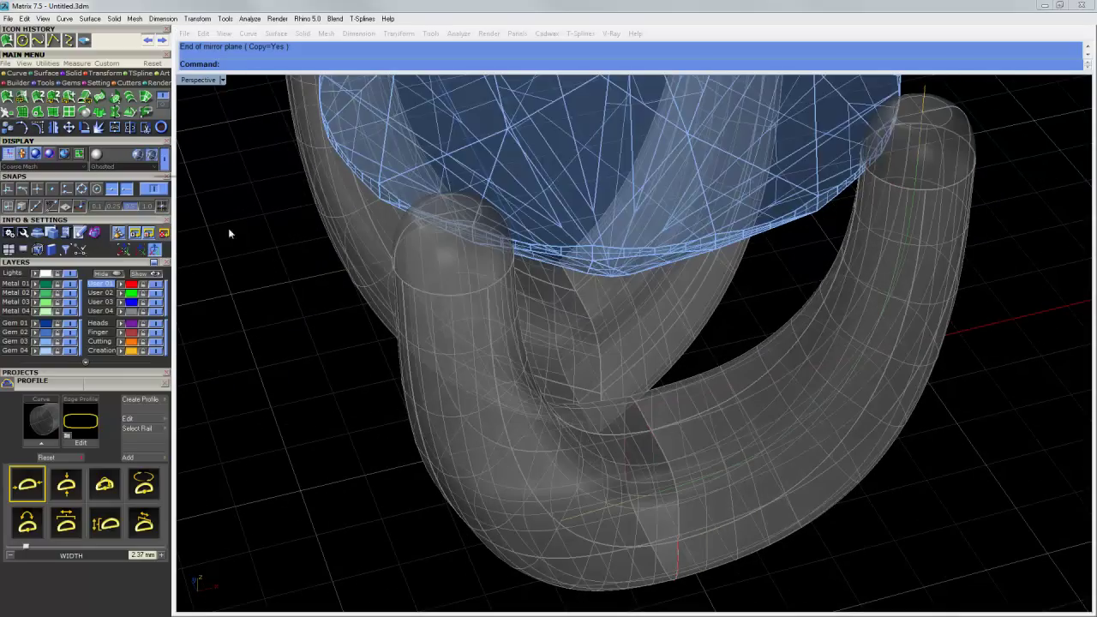
pyautogui.click(636, 499)
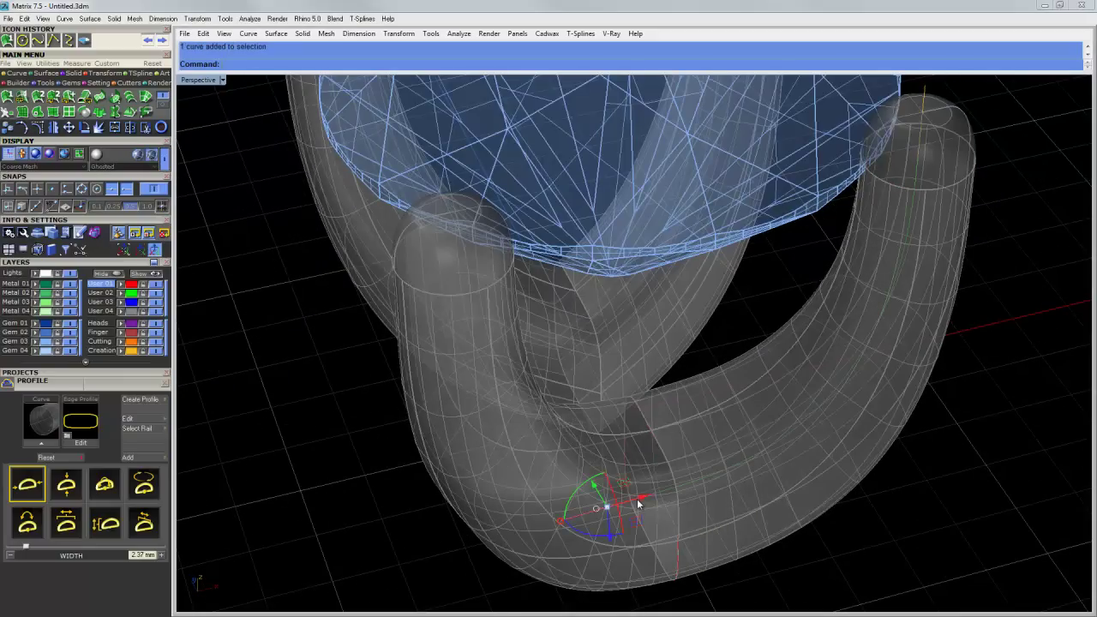
pyautogui.click(681, 515)
pyautogui.click(681, 515)
pyautogui.moveTo(597, 479); pyautogui.dragTo(579, 418)
pyautogui.moveTo(509, 425); pyautogui.dragTo(624, 401, button='right')
pyautogui.moveTo(574, 479); pyautogui.dragTo(552, 477)
# - Select the rounded rectangular profile curve at the joint between the two front prongs
pyautogui.click(668, 405)
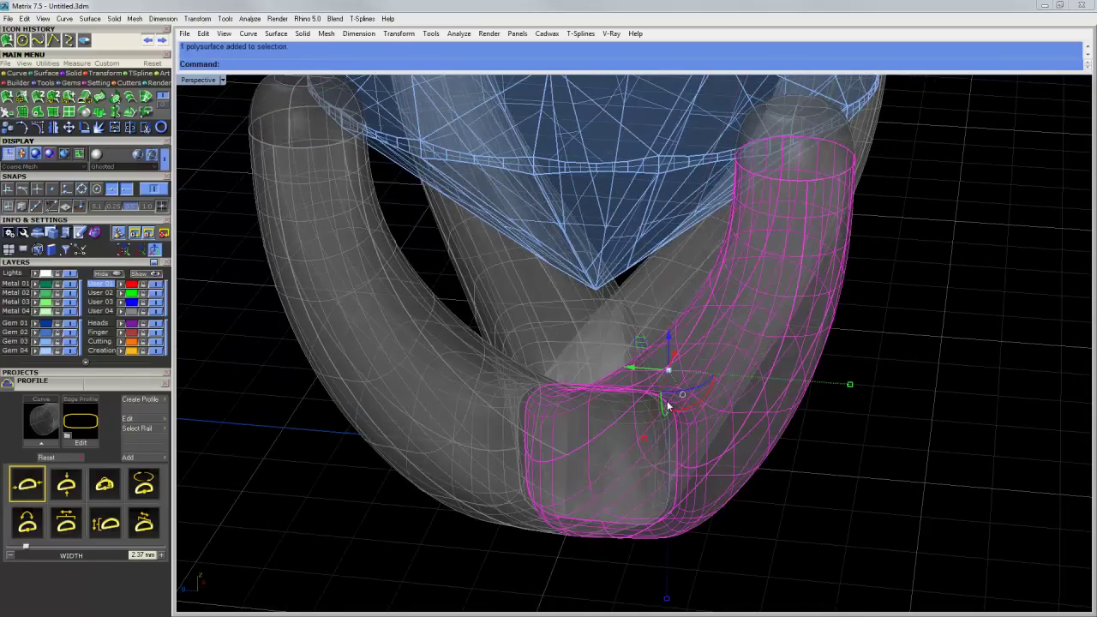
pyautogui.click(650, 399)
pyautogui.click(713, 443)
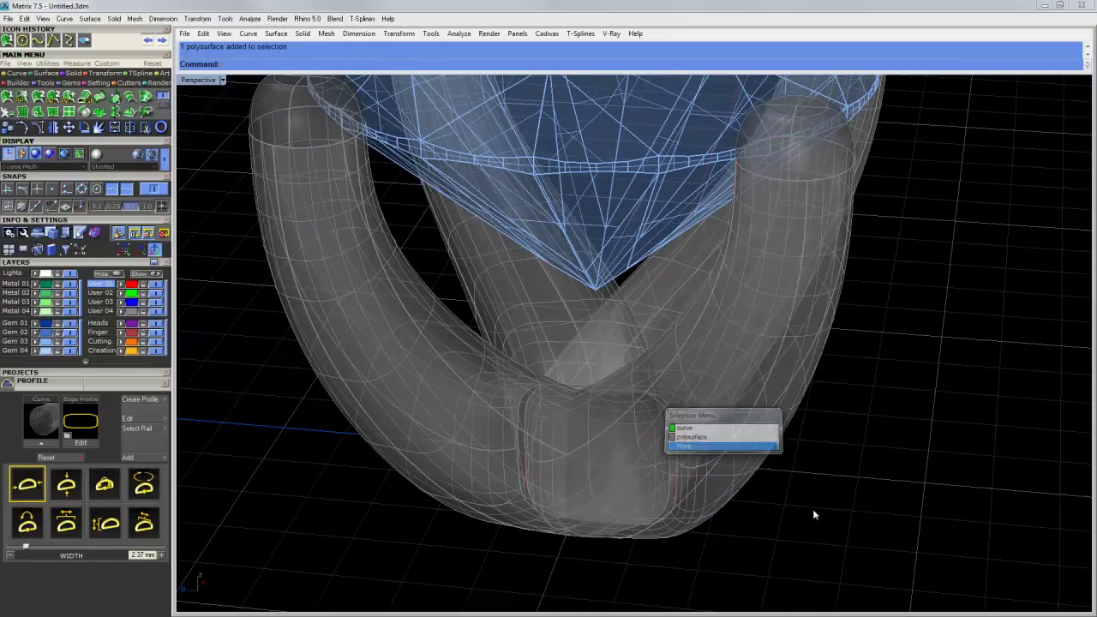
pyautogui.moveTo(812, 510); pyautogui.dragTo(706, 516, button='right')
pyautogui.scroll(5, 630, 498)
pyautogui.click(642, 533)
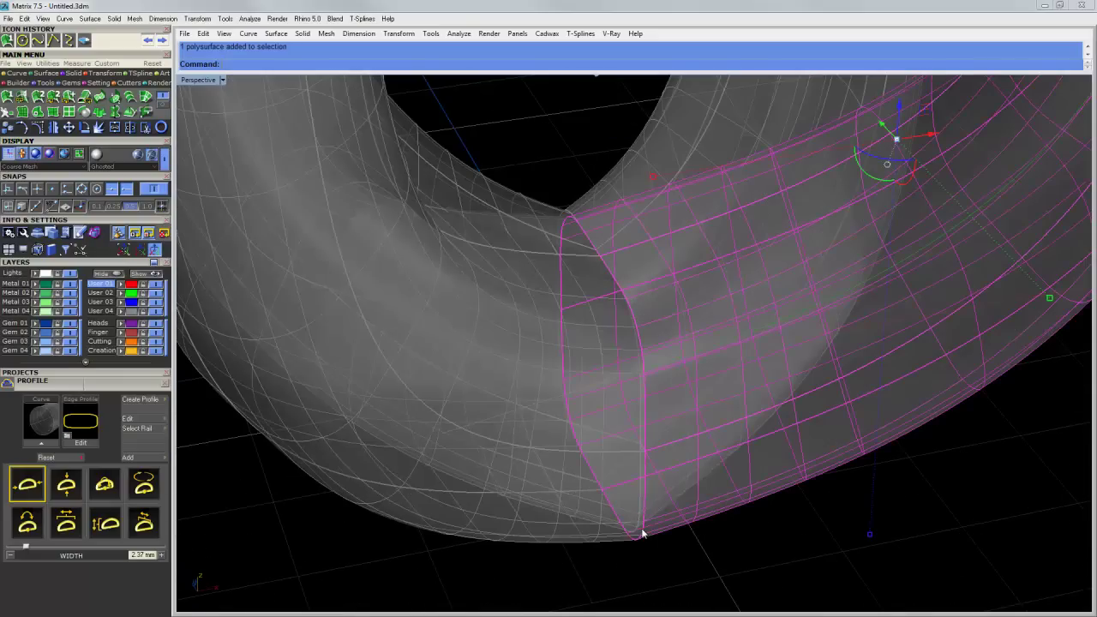
pyautogui.click(642, 538)
pyautogui.click(602, 312)
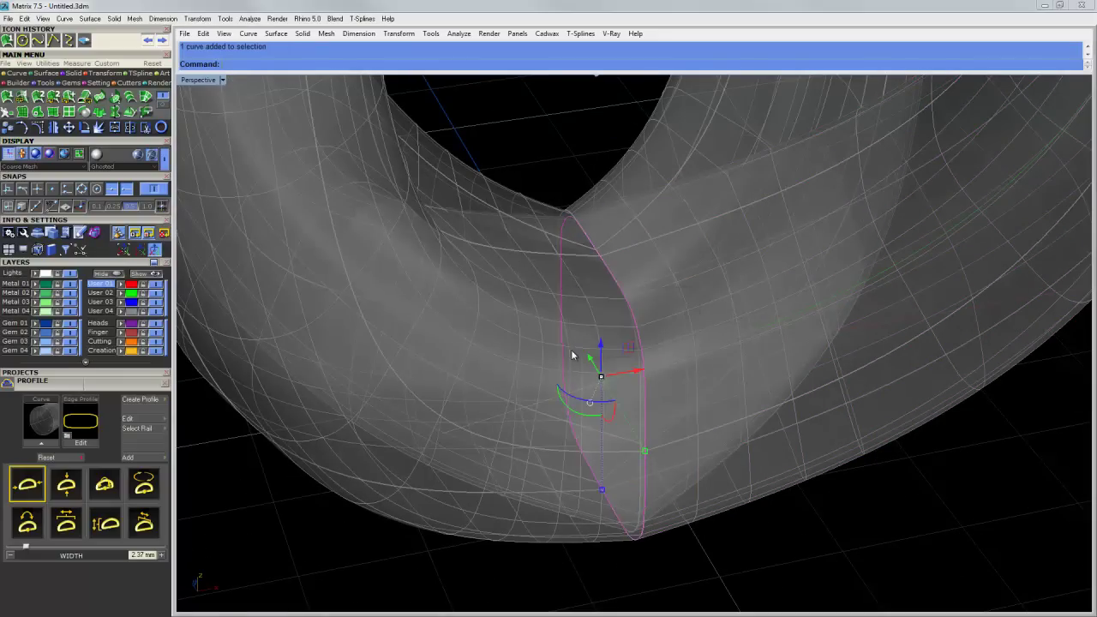
pyautogui.moveTo(566, 351); pyautogui.dragTo(607, 385, button='right')
pyautogui.scroll(-9, 587, 379)
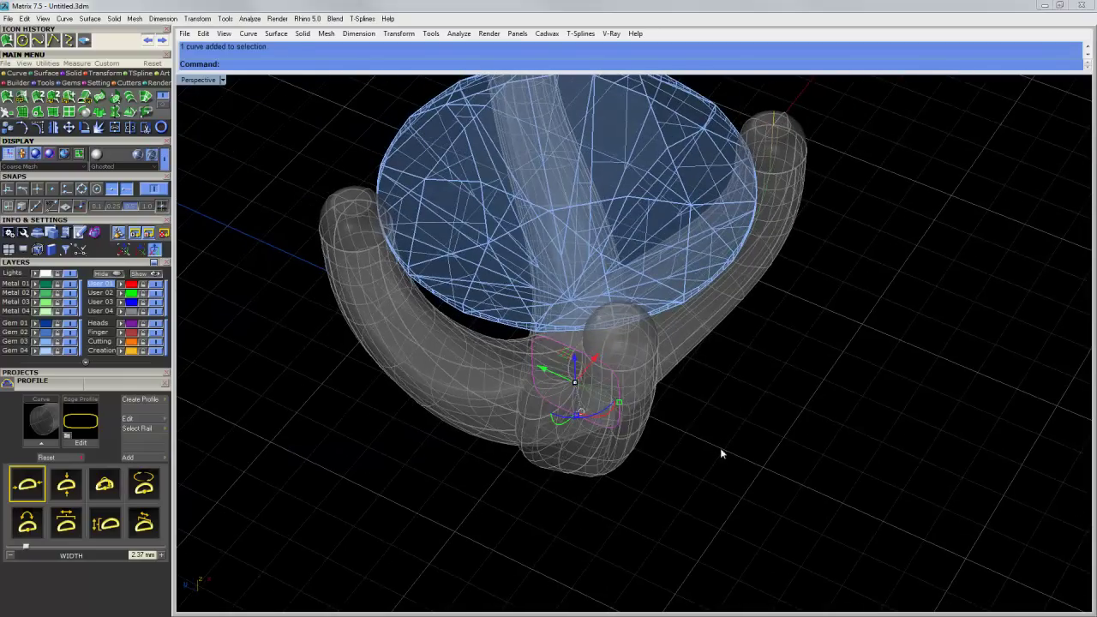
pyautogui.moveTo(707, 442); pyautogui.dragTo(616, 410, button='right')
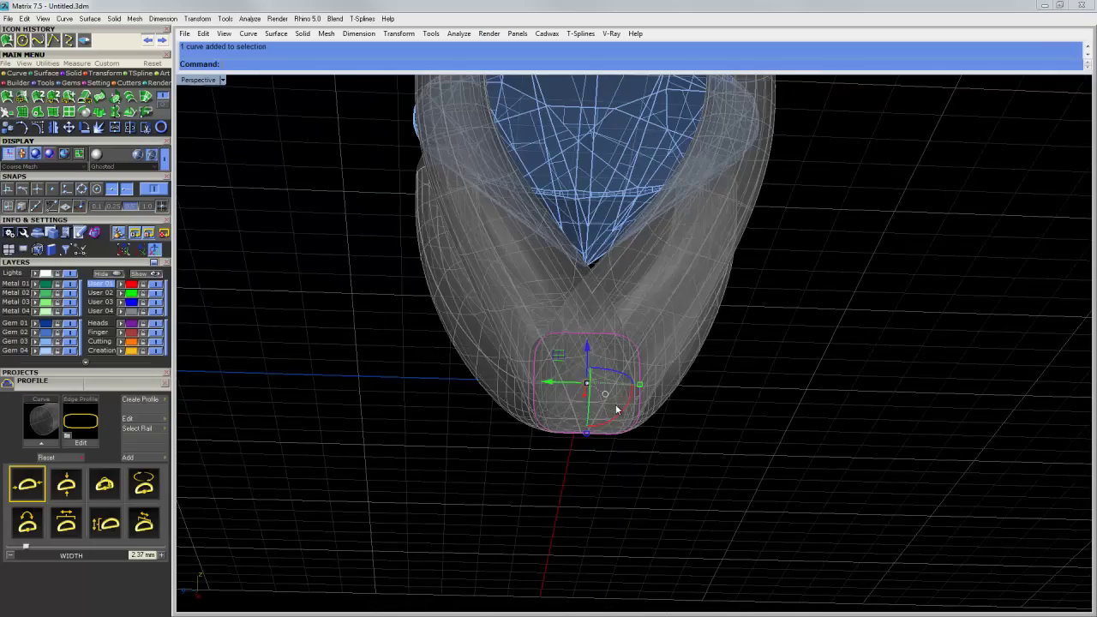
pyautogui.moveTo(770, 426); pyautogui.dragTo(697, 508, button='right')
pyautogui.scroll(5, 642, 380)
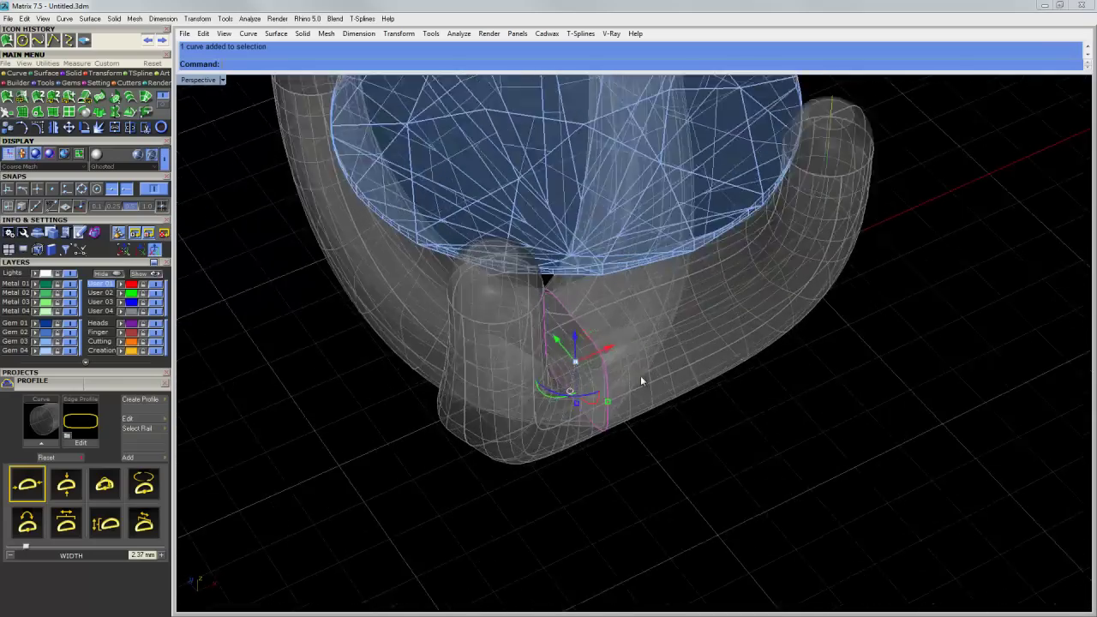
pyautogui.moveTo(587, 358); pyautogui.dragTo(577, 378, button='right')
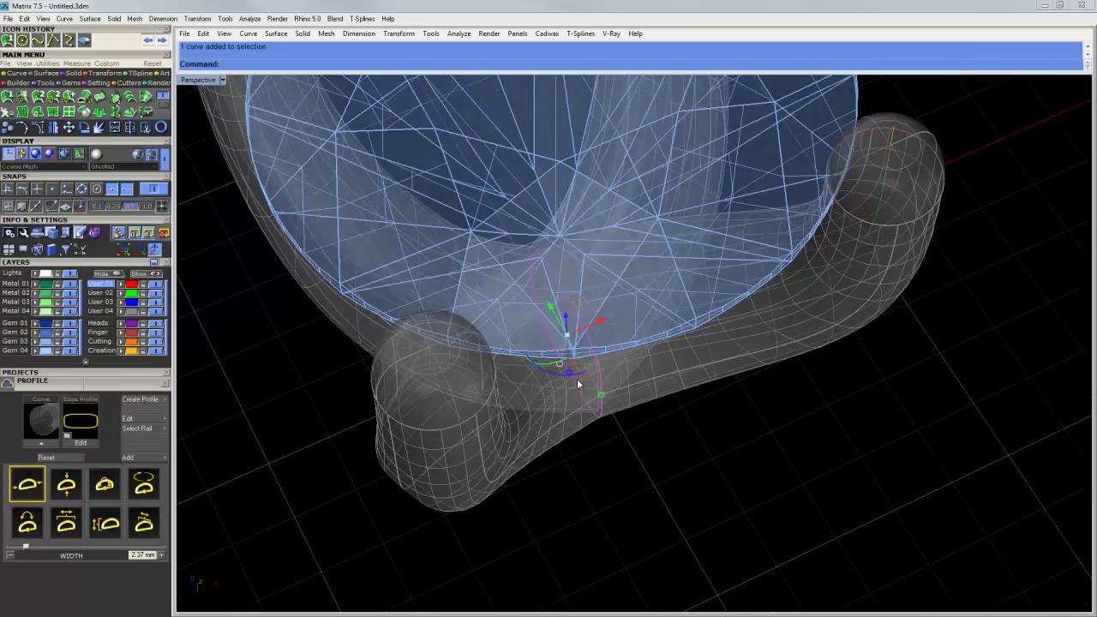
# - Scale down the joint profile's depth, shift it slightly outward with the gumball, and inspect the setting in Shaded display
pyautogui.moveTo(600, 394); pyautogui.dragTo(588, 381)
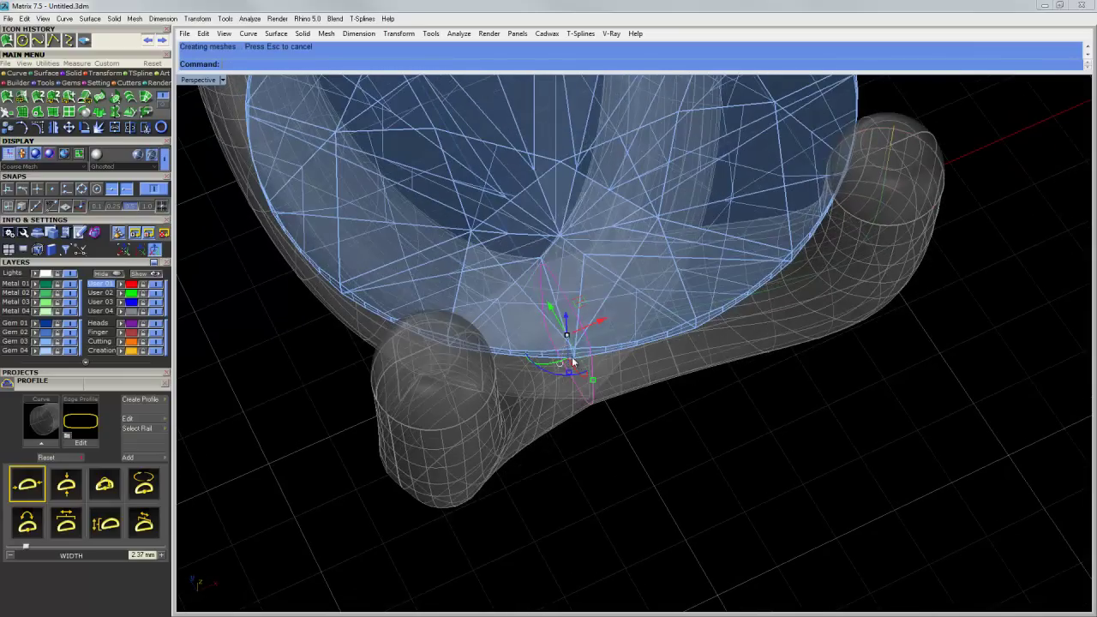
pyautogui.moveTo(555, 310); pyautogui.dragTo(554, 317)
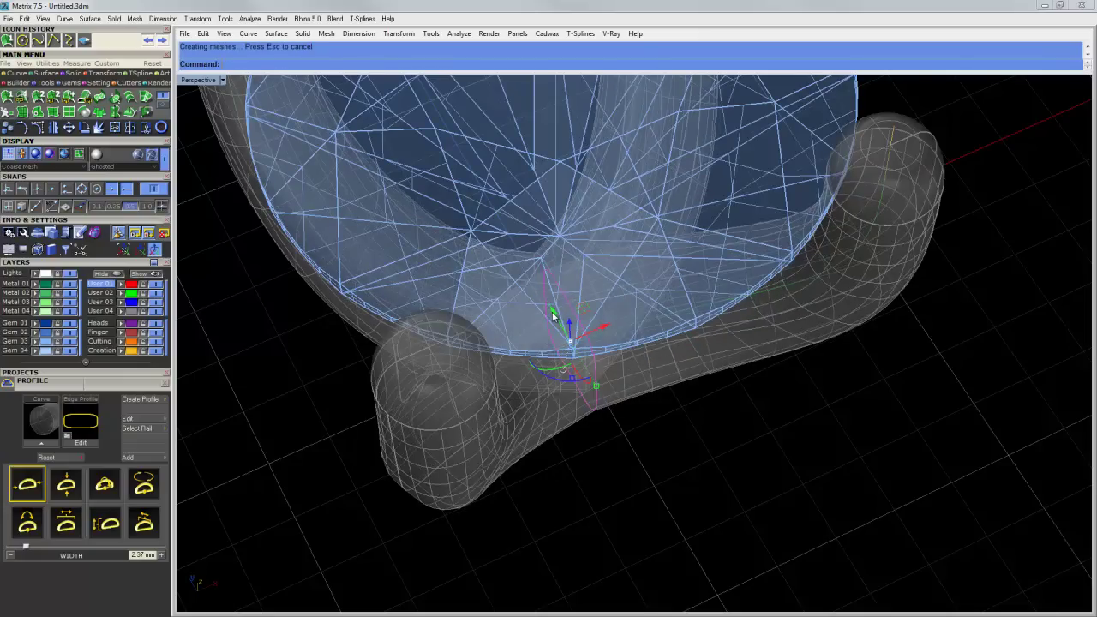
pyautogui.click(152, 156)
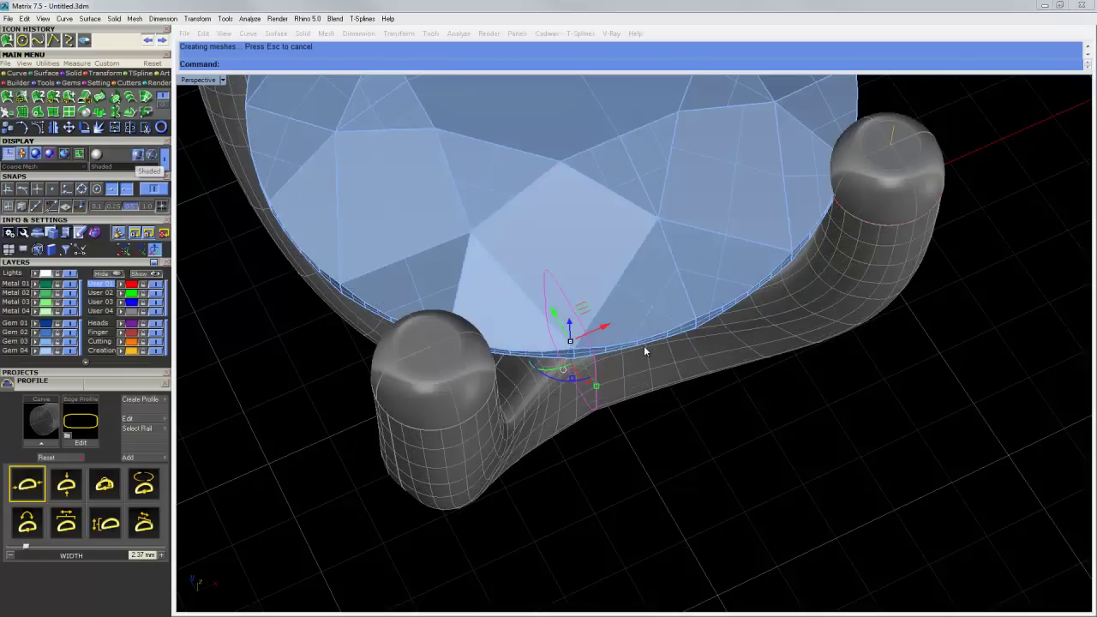
pyautogui.moveTo(671, 501); pyautogui.dragTo(610, 396, button='right')
pyautogui.scroll(-5, 610, 396)
pyautogui.moveTo(705, 502); pyautogui.dragTo(611, 400, button='right')
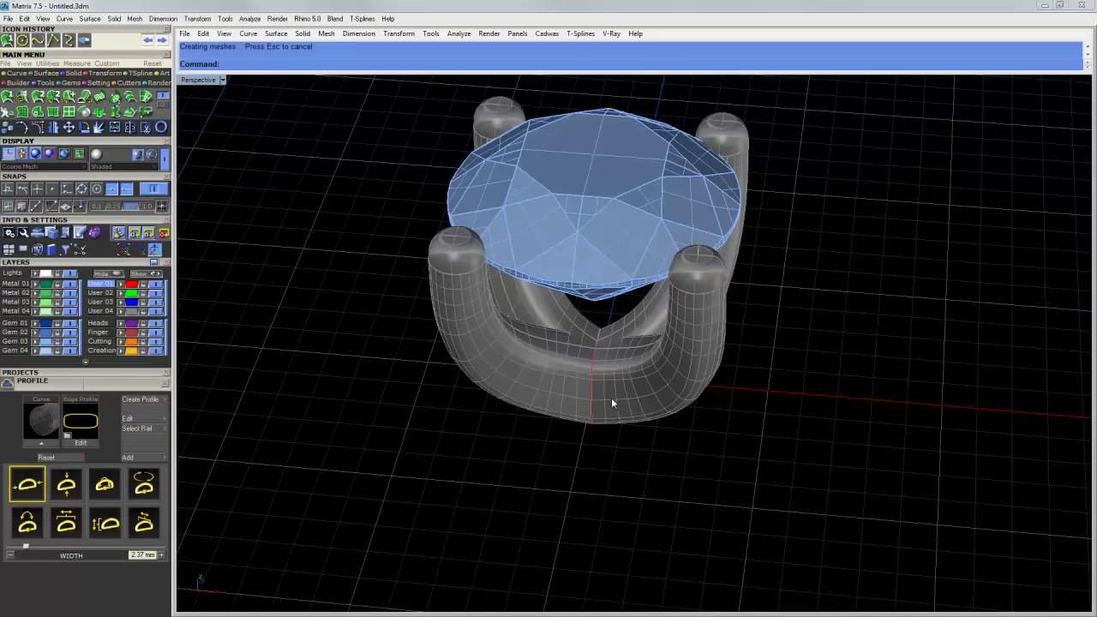
# - Reselect the profile curve at the front prongs' joint, fine-tune its depth and position with the gumball, and deselect it
pyautogui.scroll(5, 585, 379)
pyautogui.click(574, 383)
pyautogui.click(610, 411)
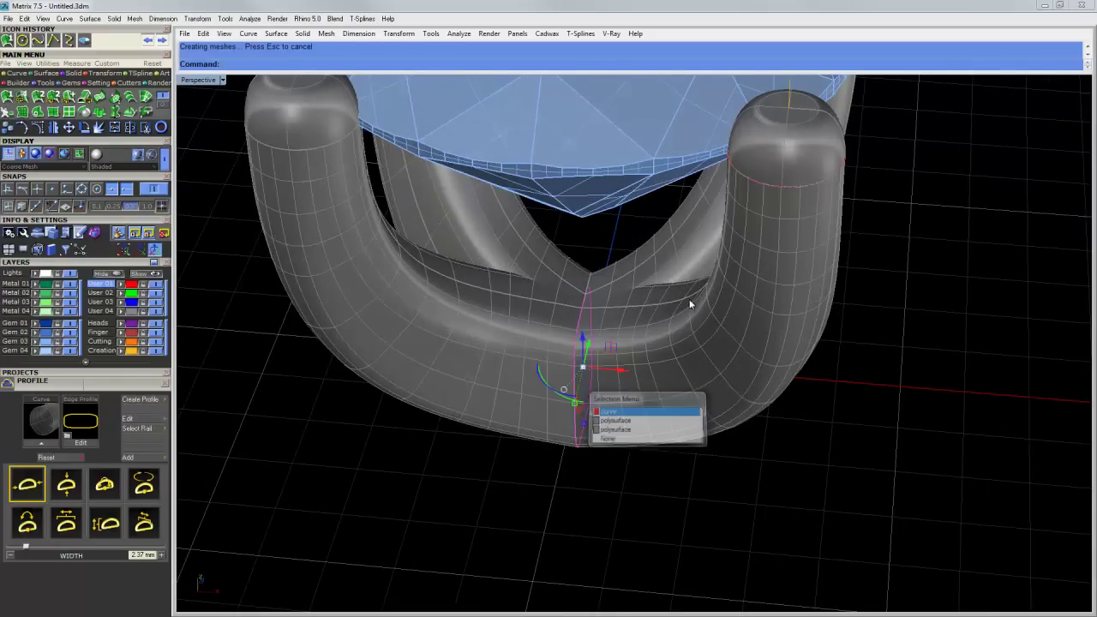
pyautogui.moveTo(691, 303); pyautogui.dragTo(585, 286, button='right')
pyautogui.moveTo(651, 425); pyautogui.dragTo(636, 418)
pyautogui.moveTo(685, 412); pyautogui.dragTo(661, 414, button='right')
pyautogui.moveTo(641, 414); pyautogui.dragTo(648, 422)
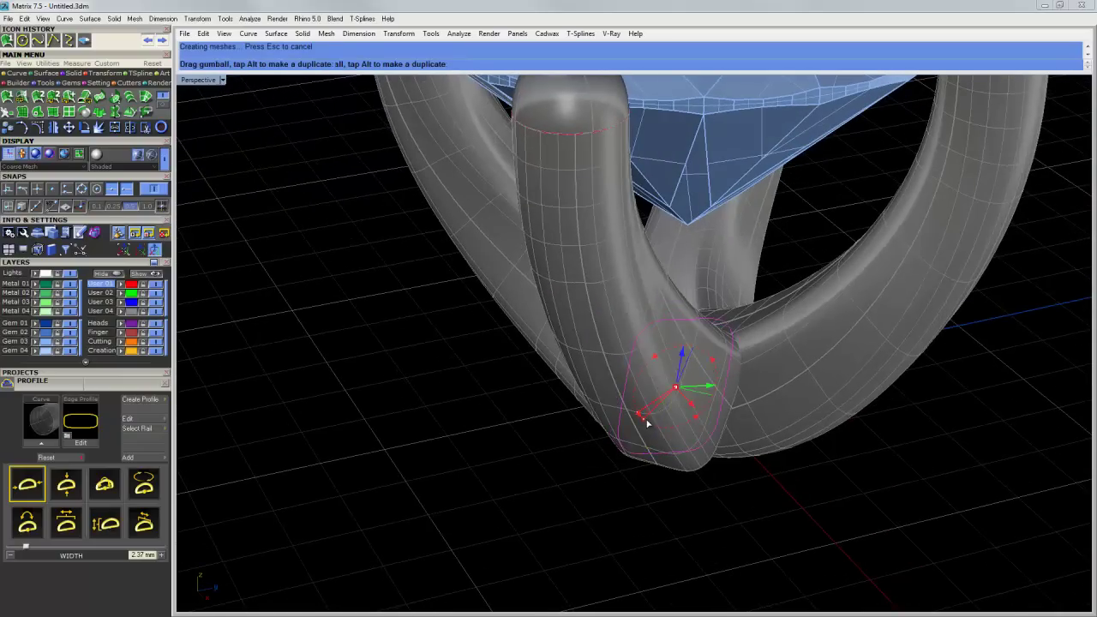
pyautogui.moveTo(668, 423)
pyautogui.mouseDown(button='right')
pyautogui.moveTo(624, 430)
pyautogui.moveTo(722, 399)
pyautogui.moveTo(678, 404)
pyautogui.moveTo(600, 363)
pyautogui.moveTo(580, 379)
pyautogui.moveTo(679, 404)
pyautogui.mouseUp(button='right')
pyautogui.moveTo(720, 395); pyautogui.dragTo(648, 460)
pyautogui.moveTo(649, 460)
pyautogui.mouseDown(button='right')
pyautogui.moveTo(735, 477)
pyautogui.moveTo(769, 507)
pyautogui.moveTo(728, 460)
pyautogui.moveTo(727, 409)
pyautogui.moveTo(825, 434)
pyautogui.moveTo(725, 370)
pyautogui.moveTo(754, 377)
pyautogui.moveTo(729, 385)
pyautogui.moveTo(641, 467)
pyautogui.mouseUp(button='right')
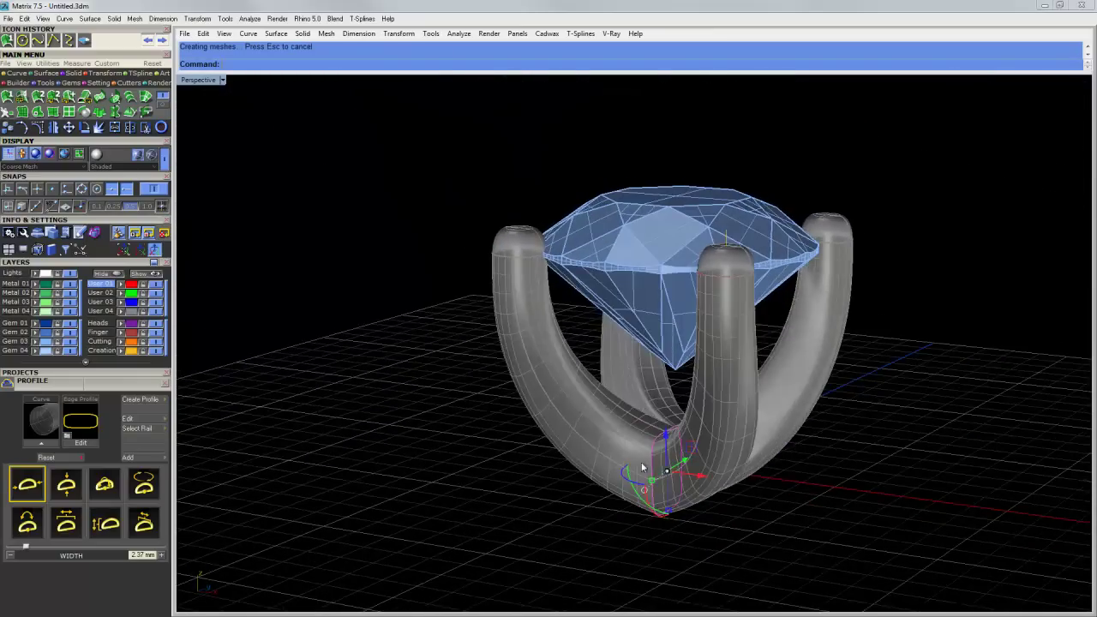
pyautogui.scroll(5, 641, 467)
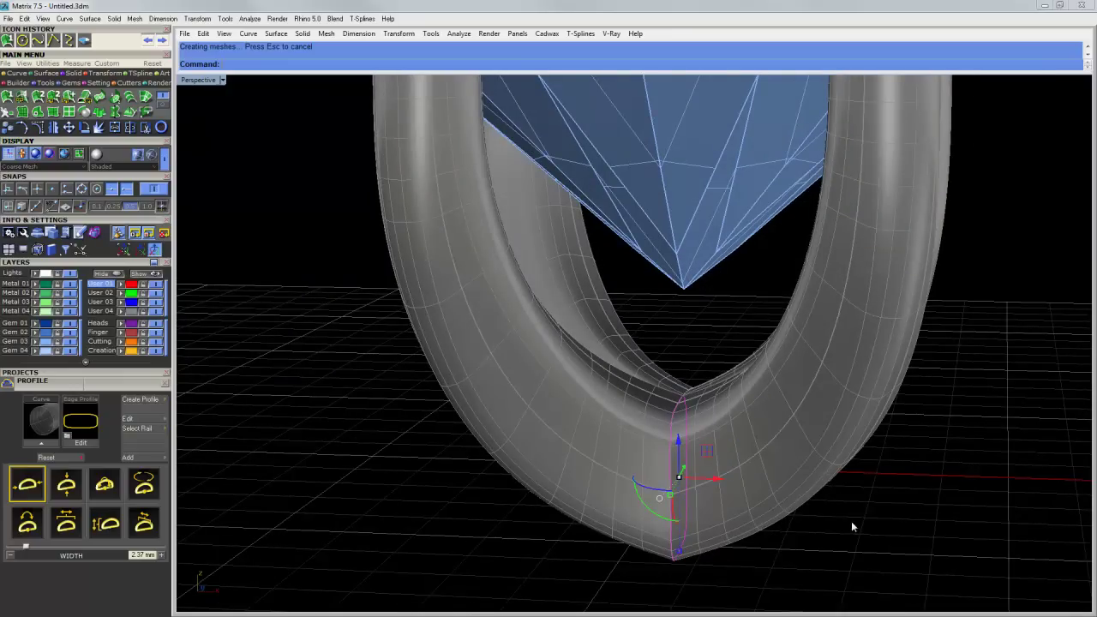
pyautogui.scroll(-4, 851, 521)
pyautogui.click(809, 540)
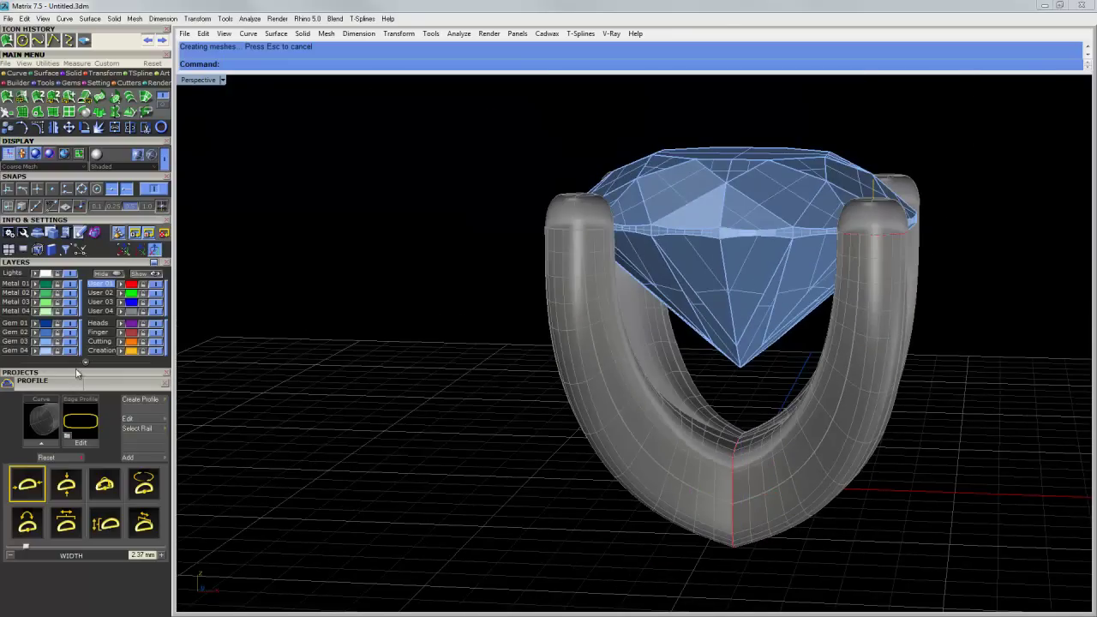
# - In Ghosted display, rotate the direction line at the prong's lower end to give the joint a sharper V shape, and return to Shaded
pyautogui.click(150, 155)
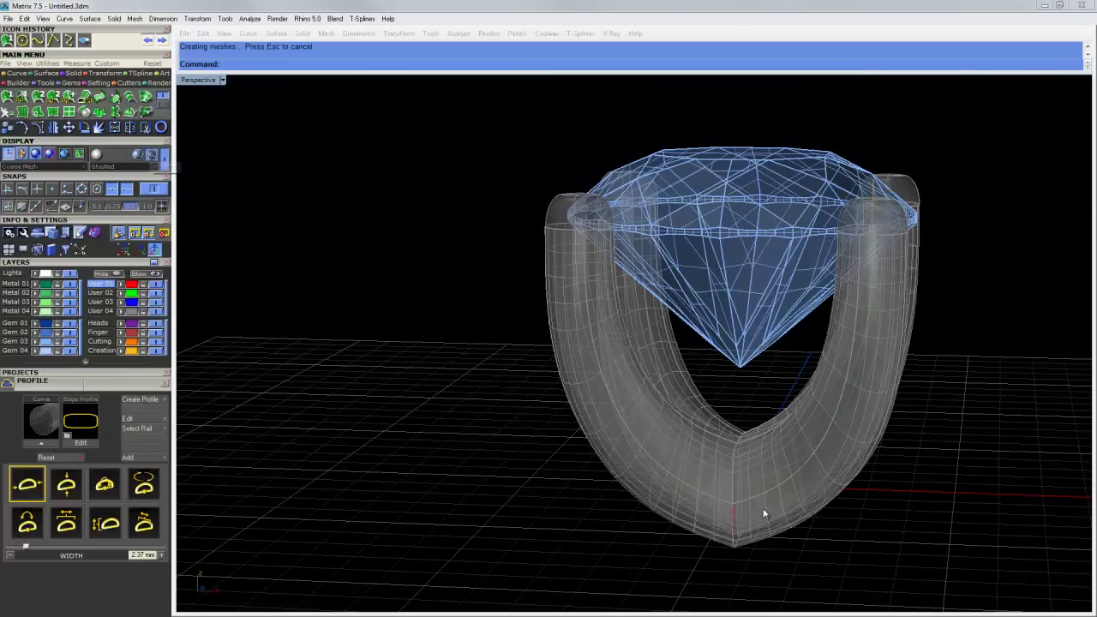
pyautogui.click(710, 495)
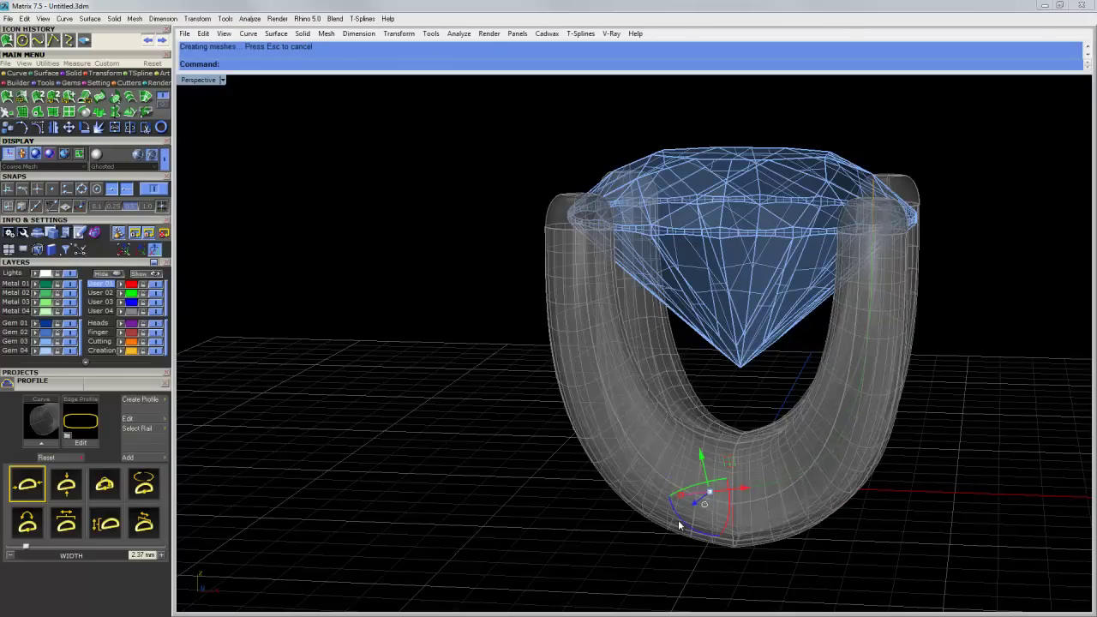
pyautogui.moveTo(678, 519); pyautogui.dragTo(694, 536)
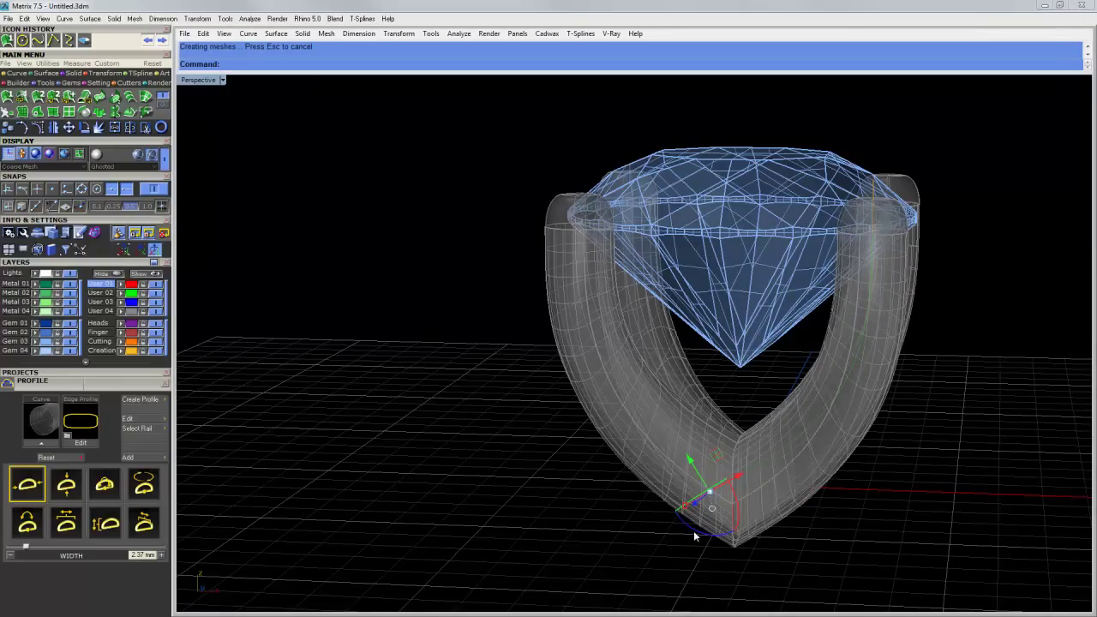
pyautogui.moveTo(857, 506); pyautogui.dragTo(716, 517, button='right')
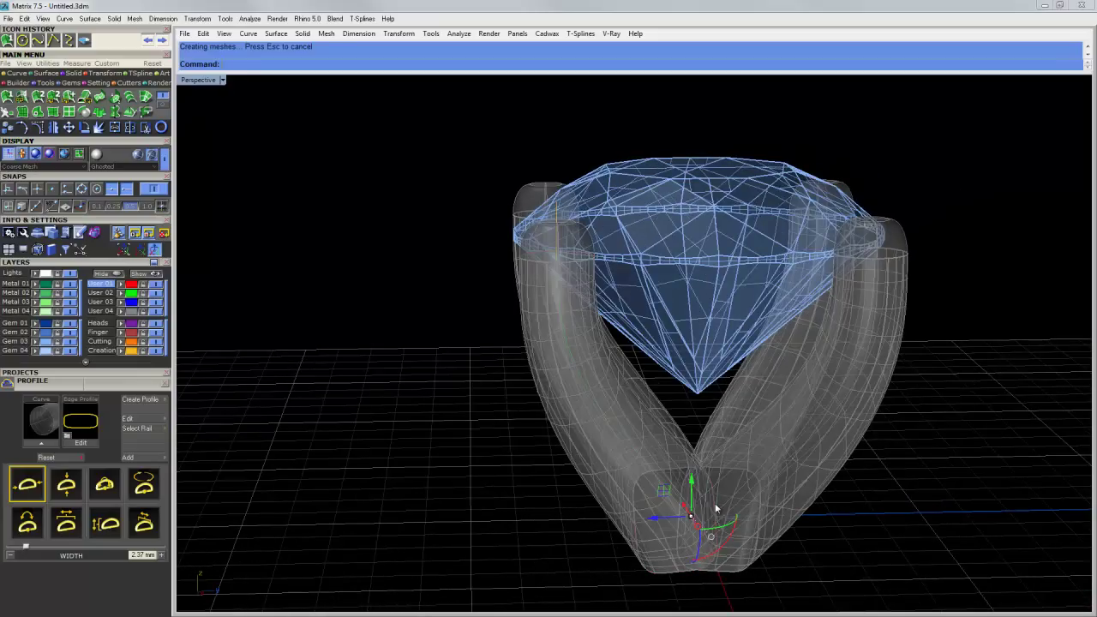
pyautogui.click(139, 155)
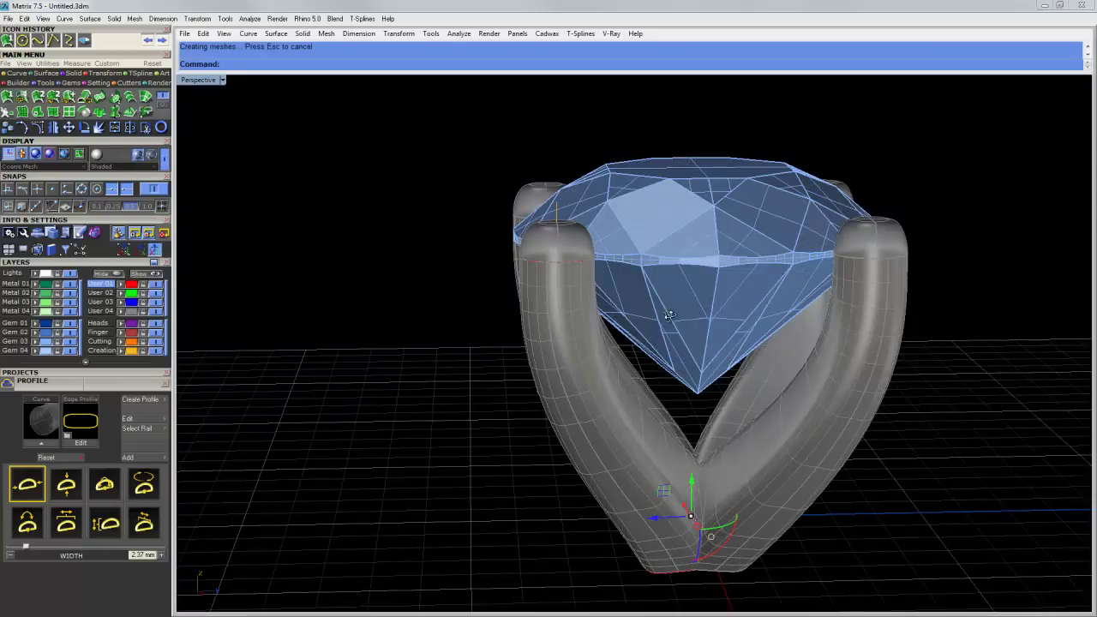